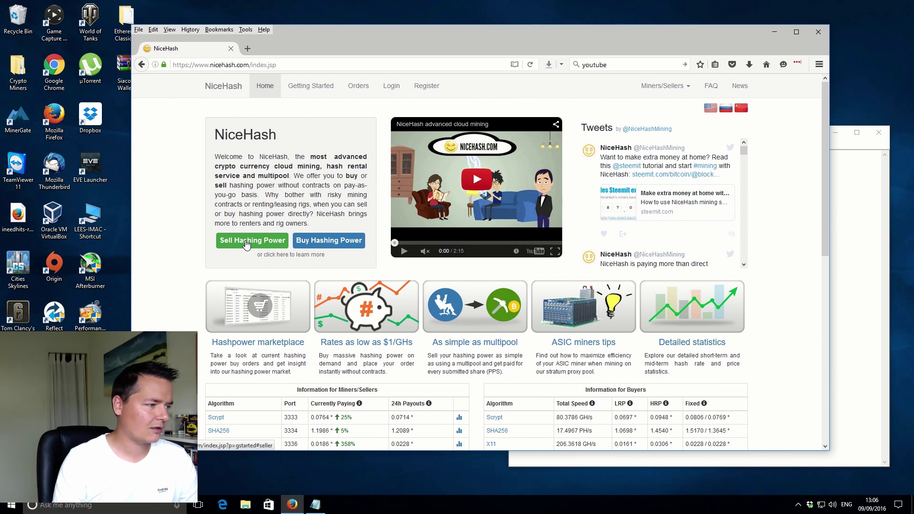
- Download the NiceHash Miner Windows zip from Sell Hashing Power > NiceHash Miner and dismiss the thank-you notice
click(246, 244)
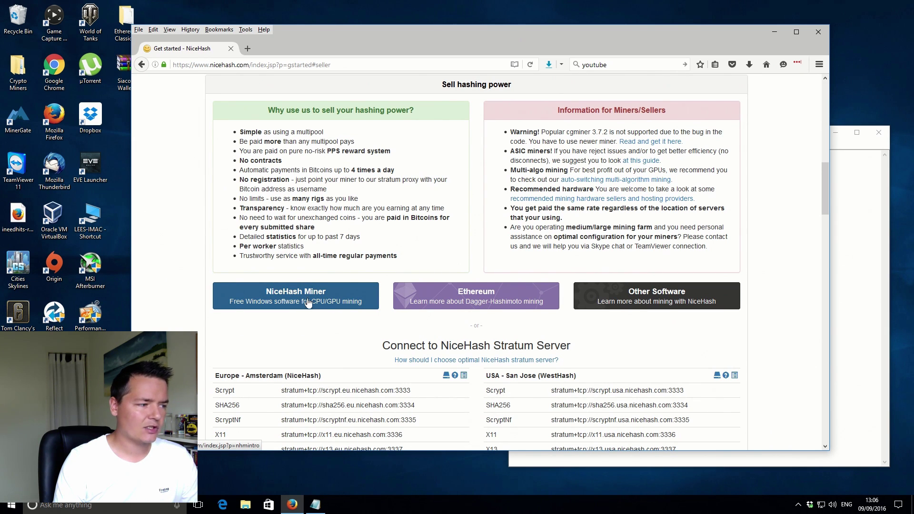
click(338, 298)
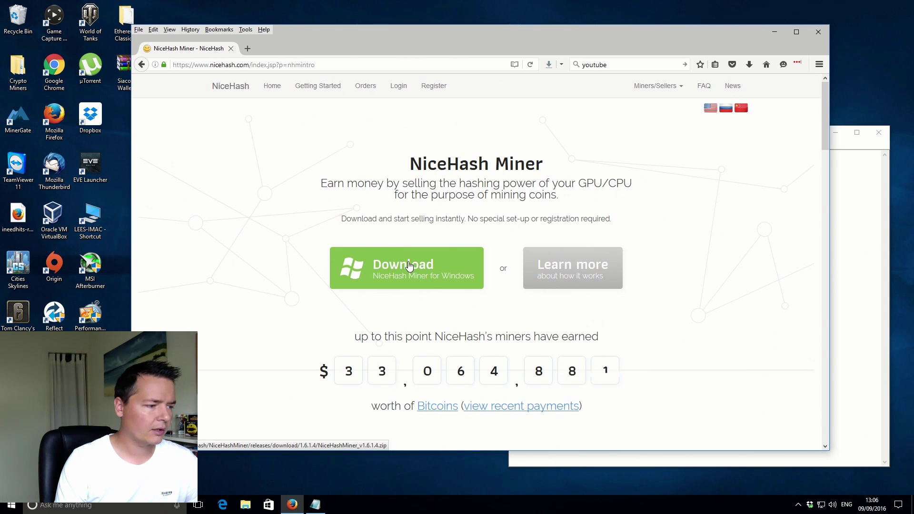
click(408, 267)
click(493, 299)
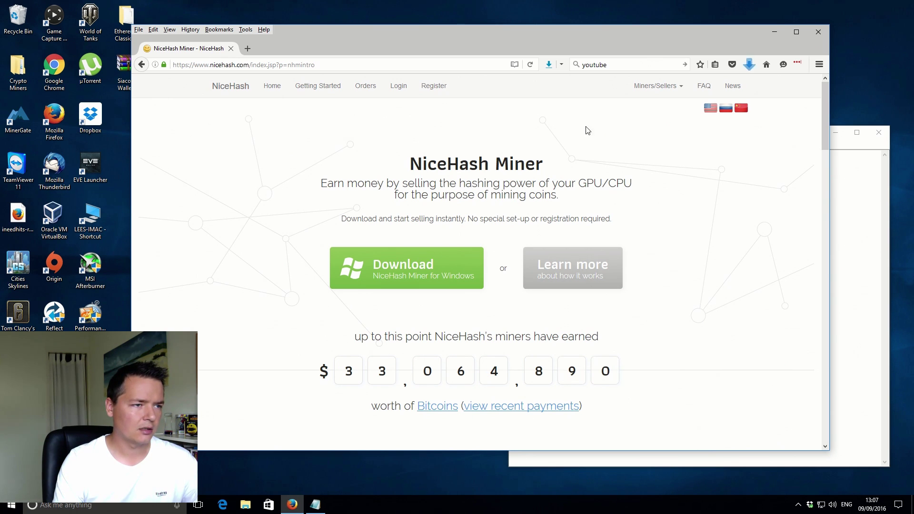
- Locate the downloaded zip in its folder and extract it to NiceHashMiner_v1.6.1.4
click(749, 65)
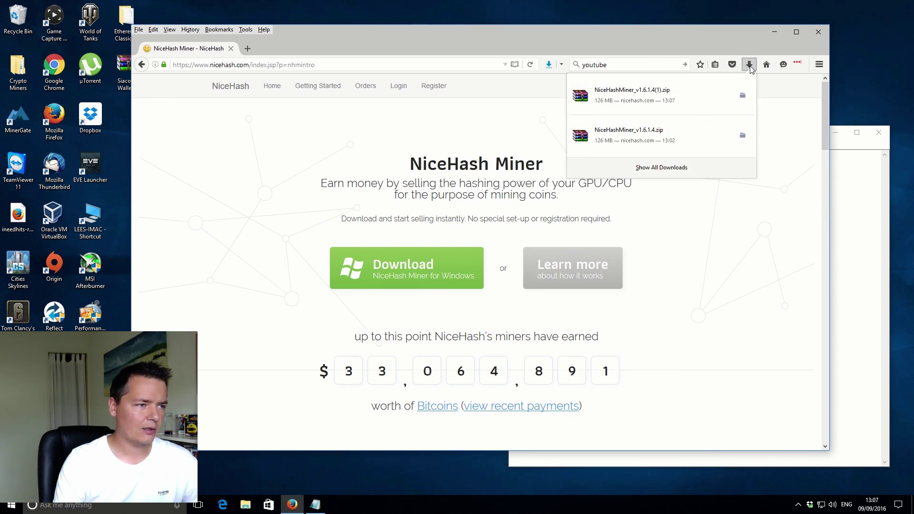
click(743, 136)
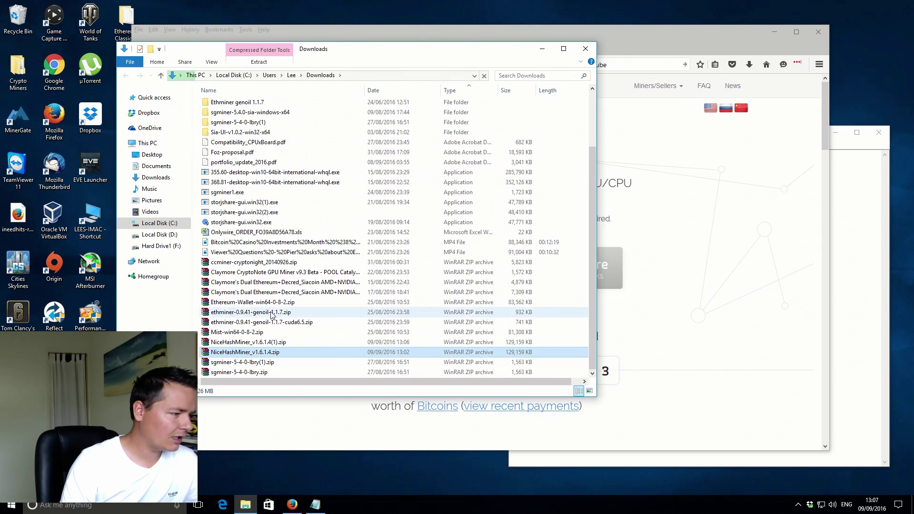
right_click(243, 354)
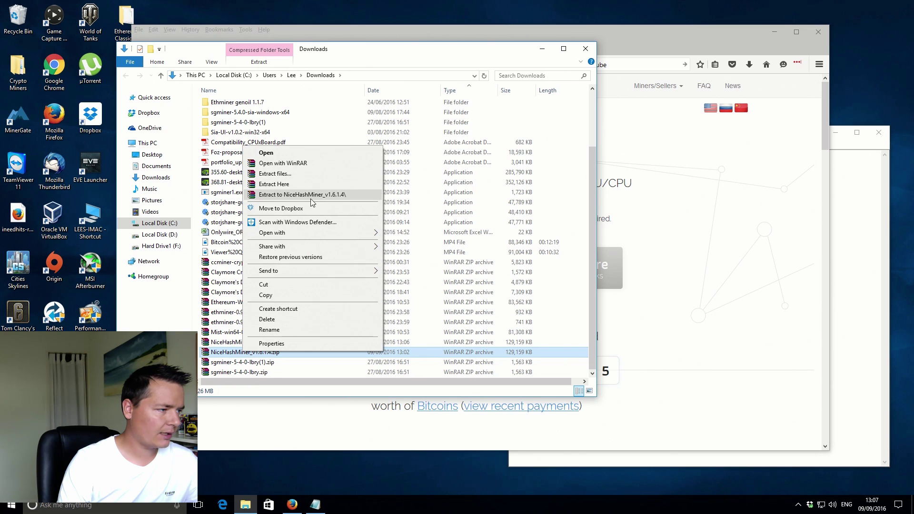
click(313, 195)
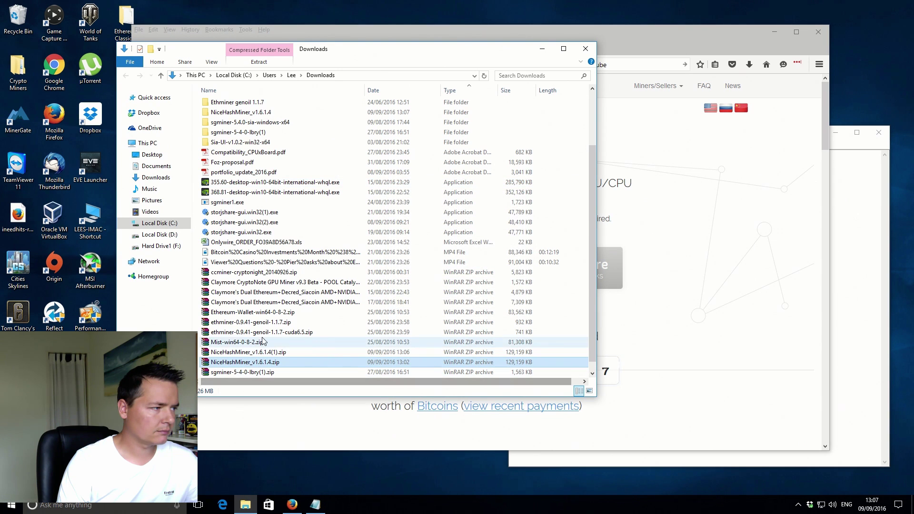
- Open the nested NiceHashMiner_v1.6.1.4 folders and run NiceHashMiner.exe
scroll(229, 234, up, 2)
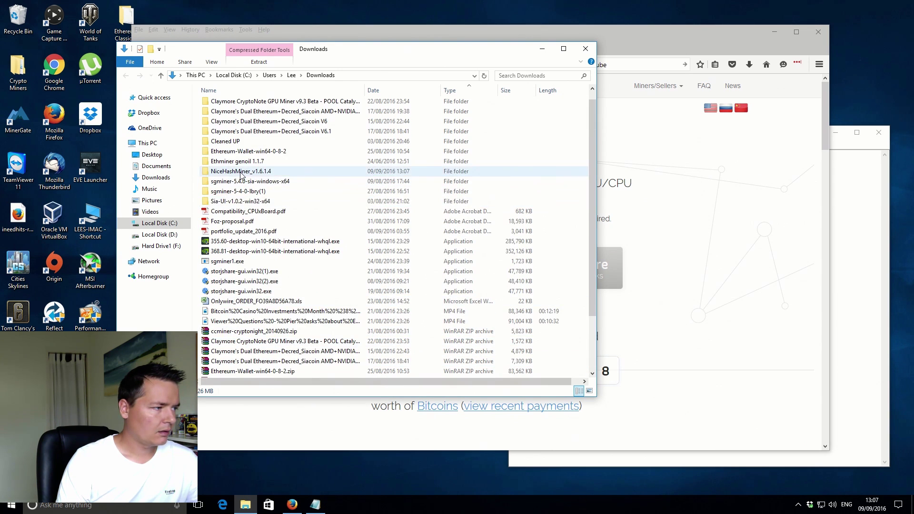
click(241, 172)
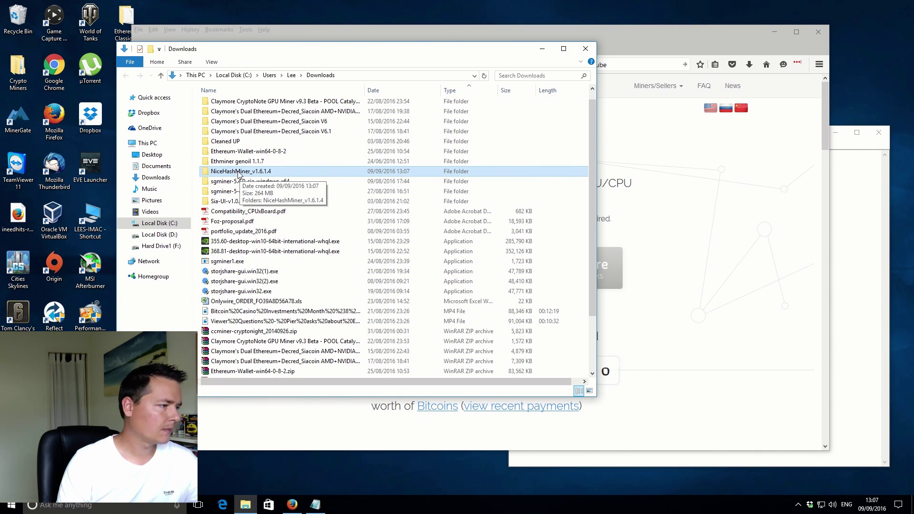
double_click(238, 173)
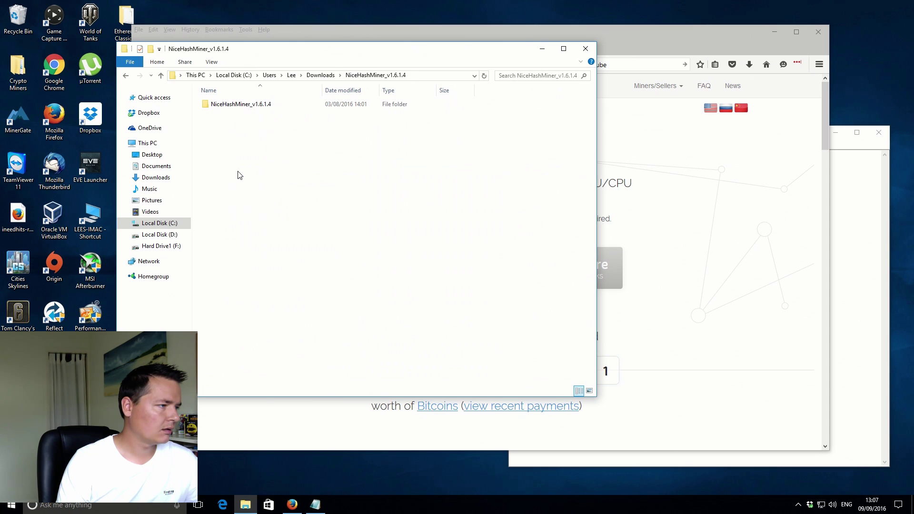
double_click(240, 107)
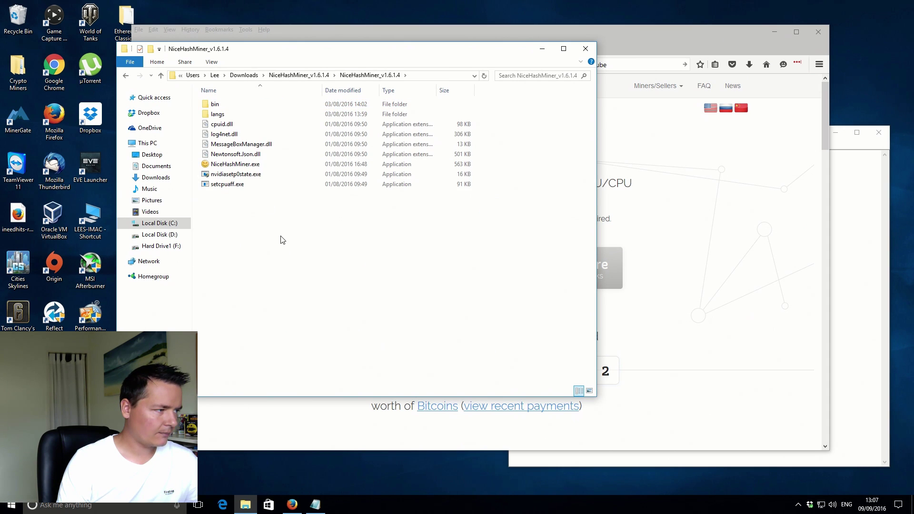
click(244, 165)
click(244, 249)
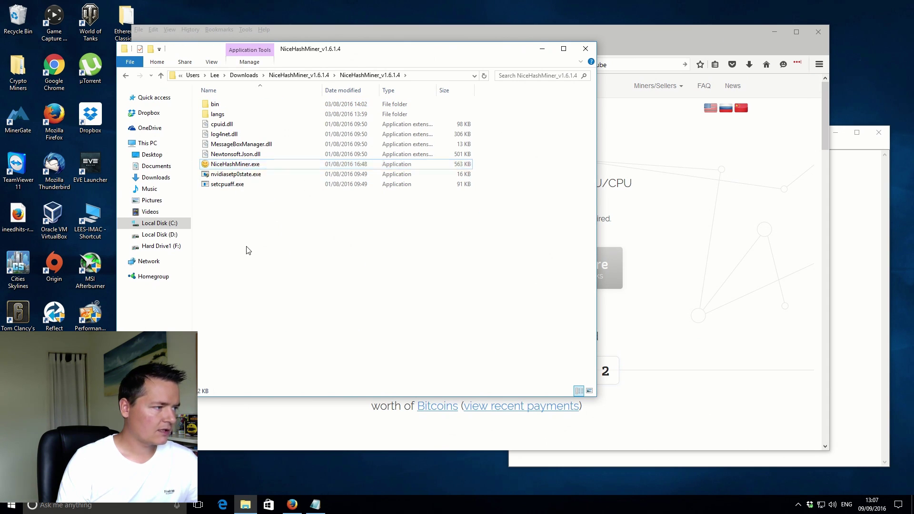
click(247, 167)
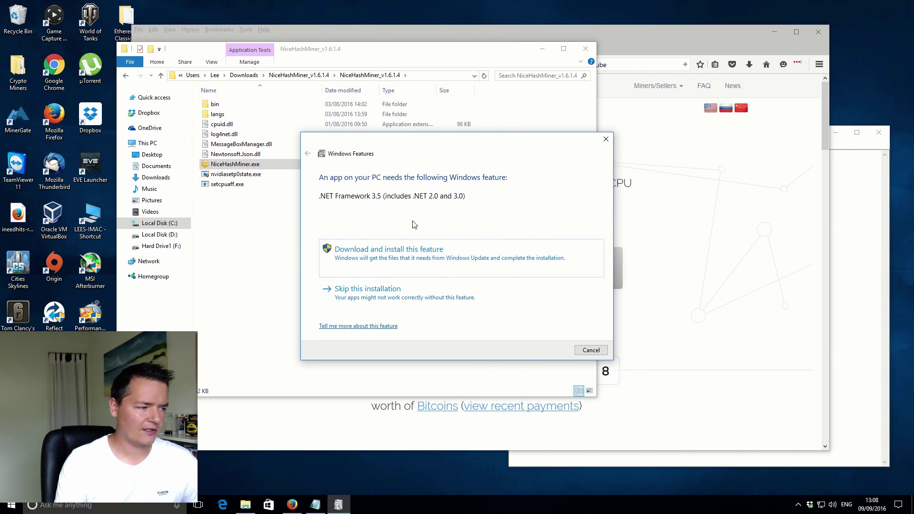
- Download and install .NET Framework 3.5, close the success message, and reselect NiceHashMiner.exe
click(390, 259)
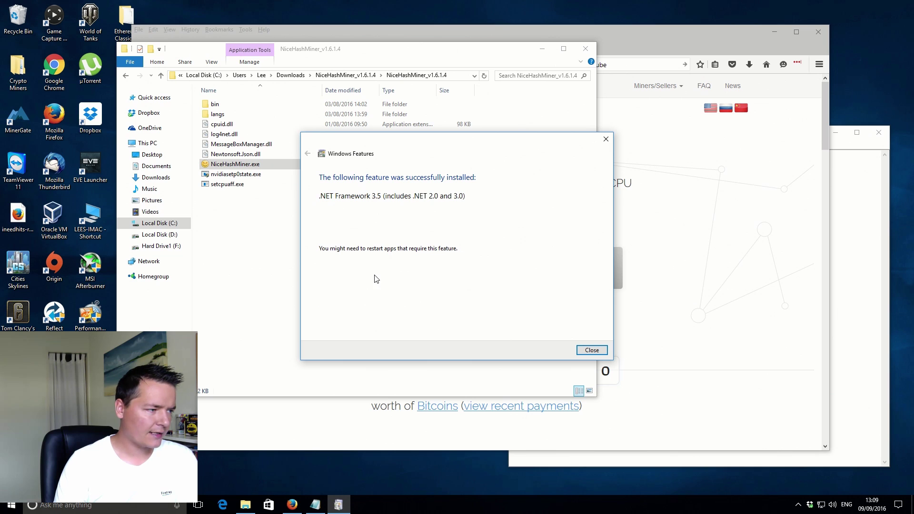
click(585, 351)
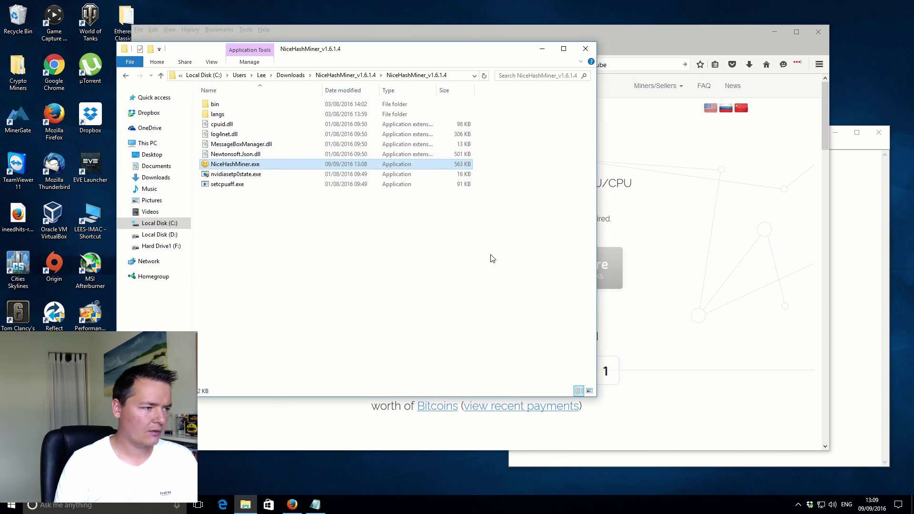
click(523, 193)
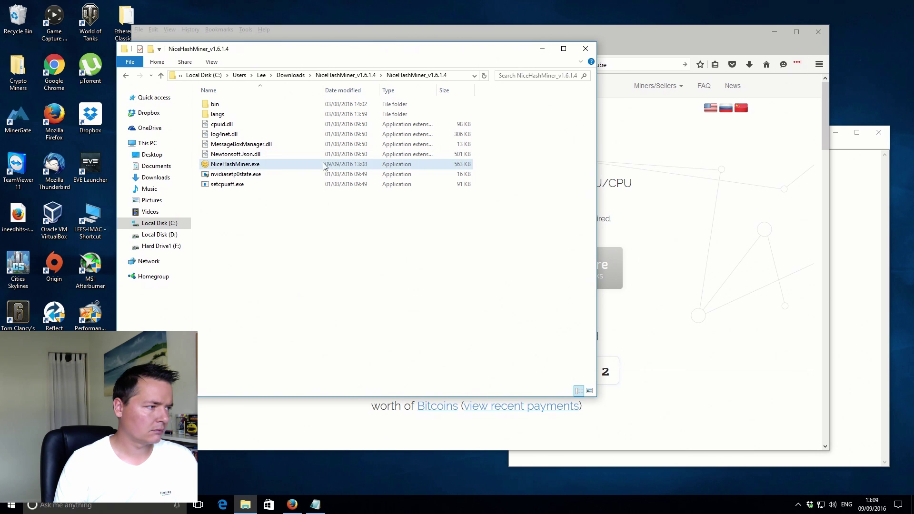
click(237, 173)
click(238, 167)
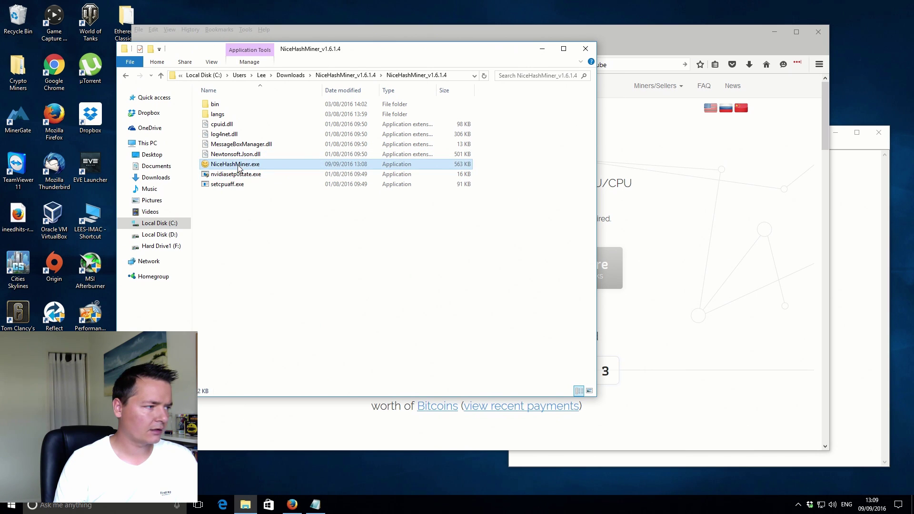
- Launch NiceHash Miner in English and dismiss the ethminer MSVCP120.dll bad image error
double_click(240, 163)
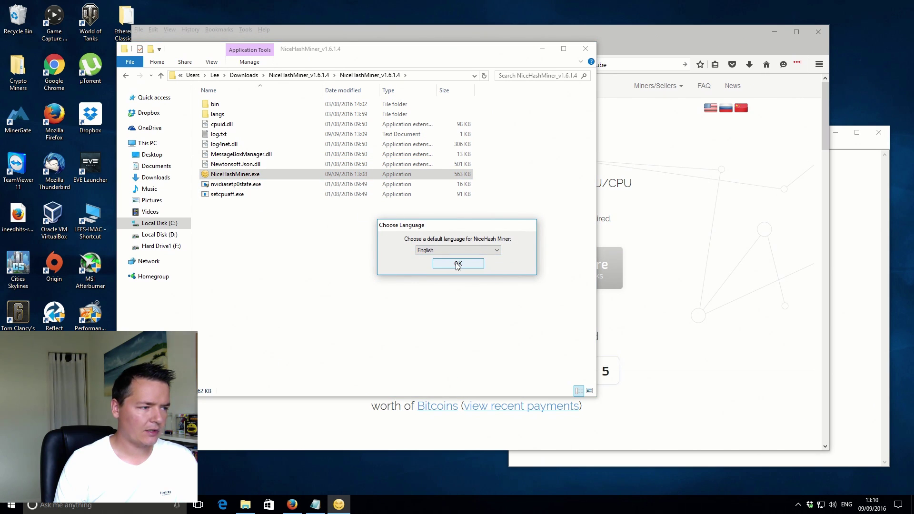
click(458, 264)
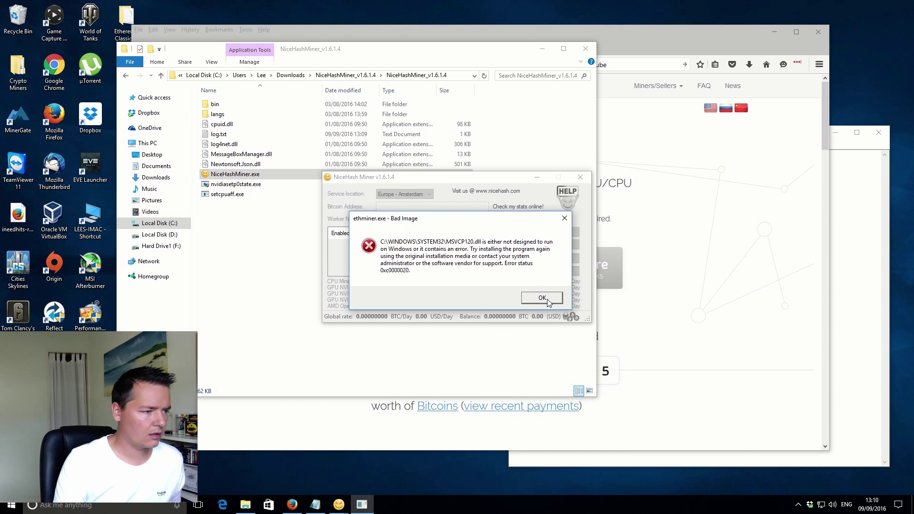
click(547, 298)
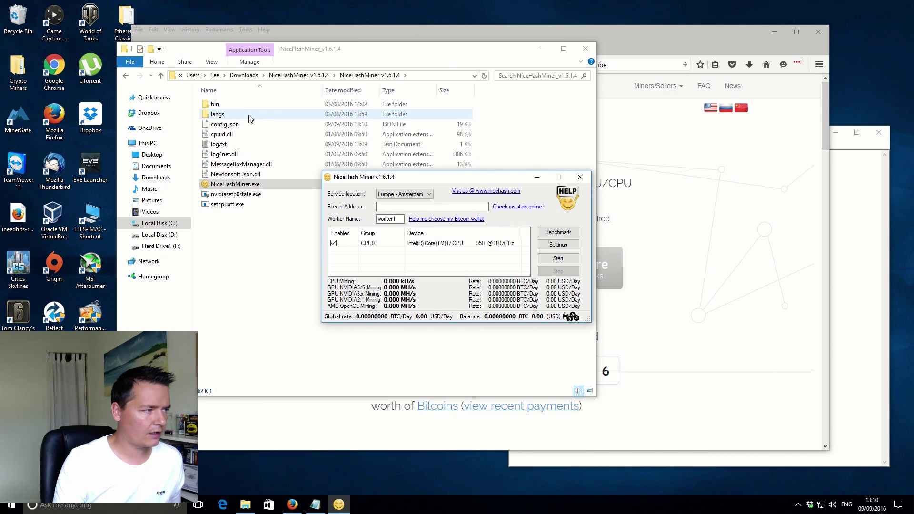
click(253, 267)
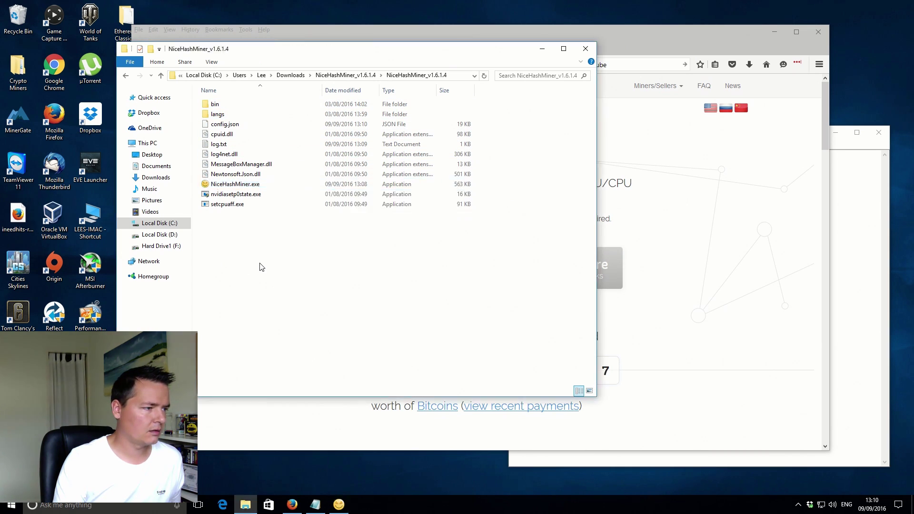
- Copy msvcp120.dll from Crypto Miners > ethminer-0.9.41-genoil-1.0.8 into NiceHash Miner's bin folder
double_click(218, 105)
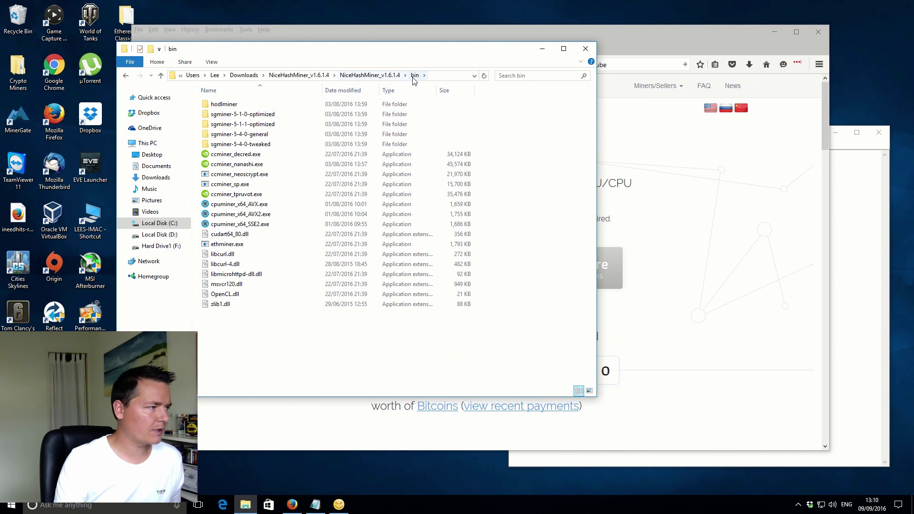
double_click(17, 65)
click(294, 218)
double_click(294, 219)
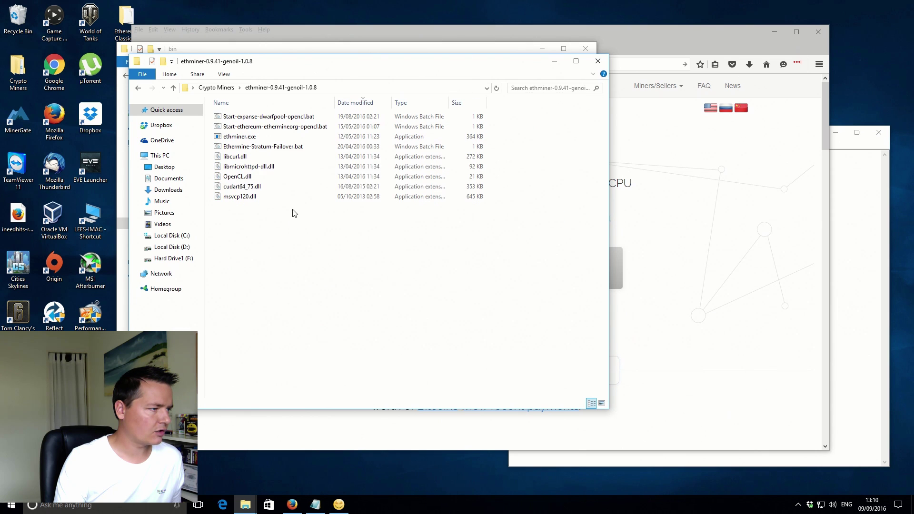
click(255, 199)
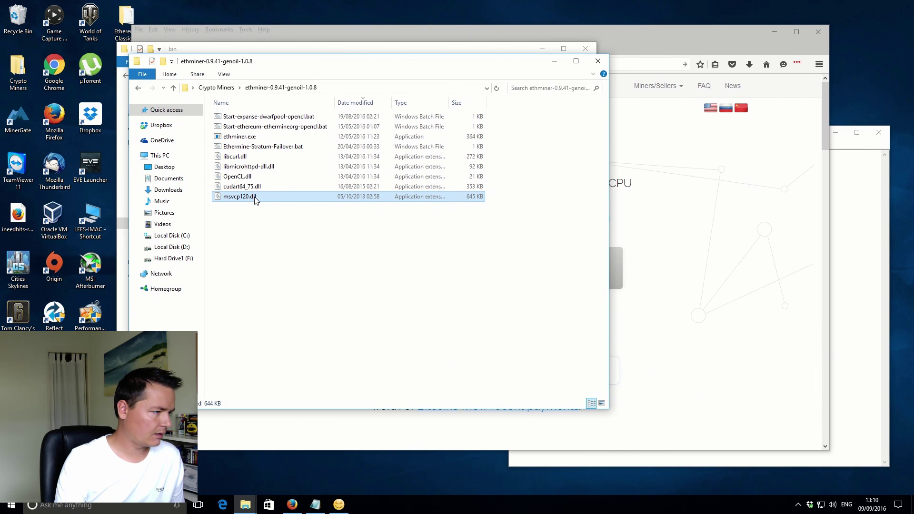
drag(317, 66, 466, 306)
click(222, 339)
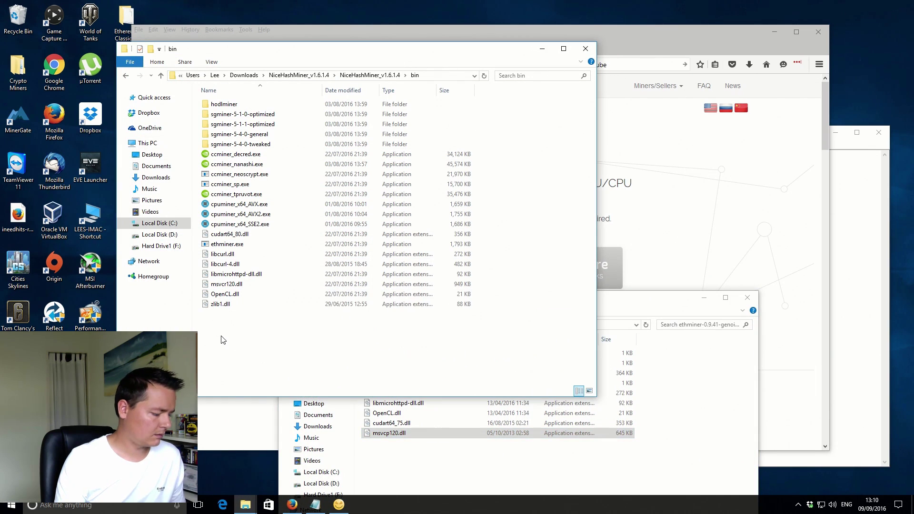
key(ctrl+v)
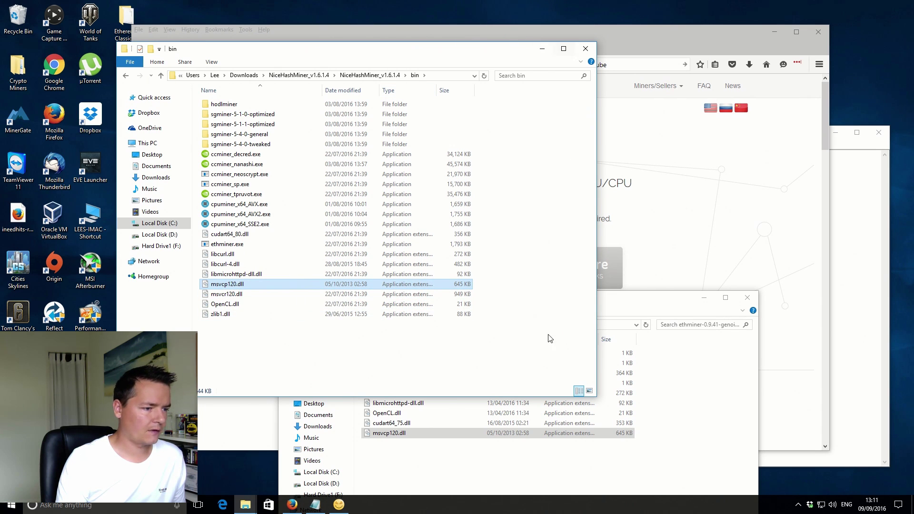
click(161, 75)
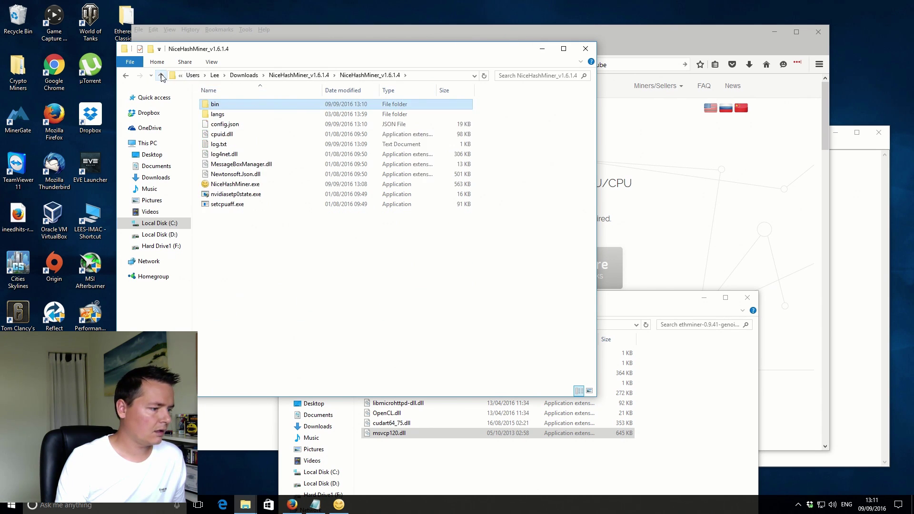
- Restart NiceHashMiner.exe from the inner NiceHashMiner_v1.6.1.4 folder and close the leftover ethminer window
click(339, 504)
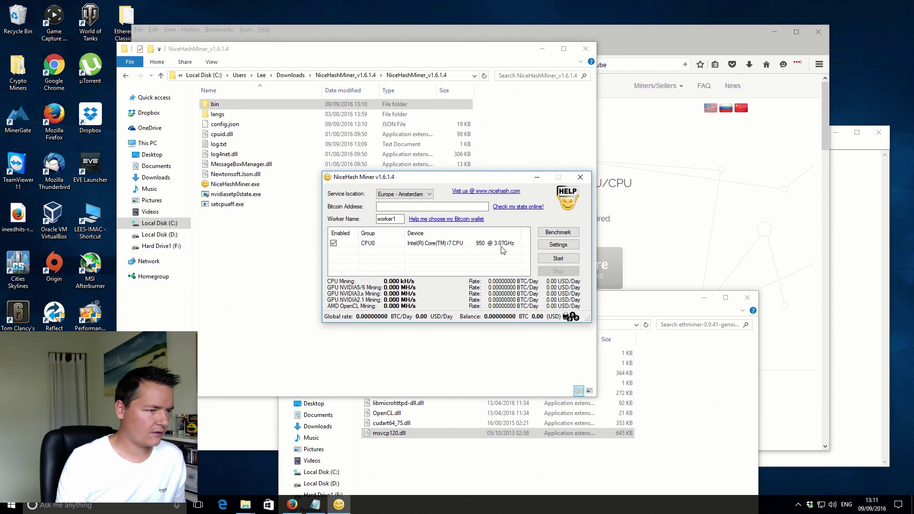
click(584, 175)
click(161, 75)
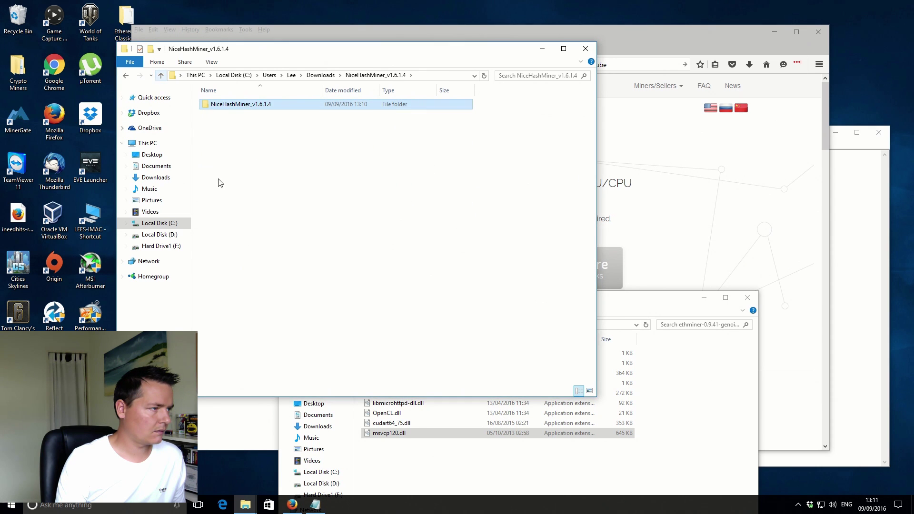
double_click(214, 104)
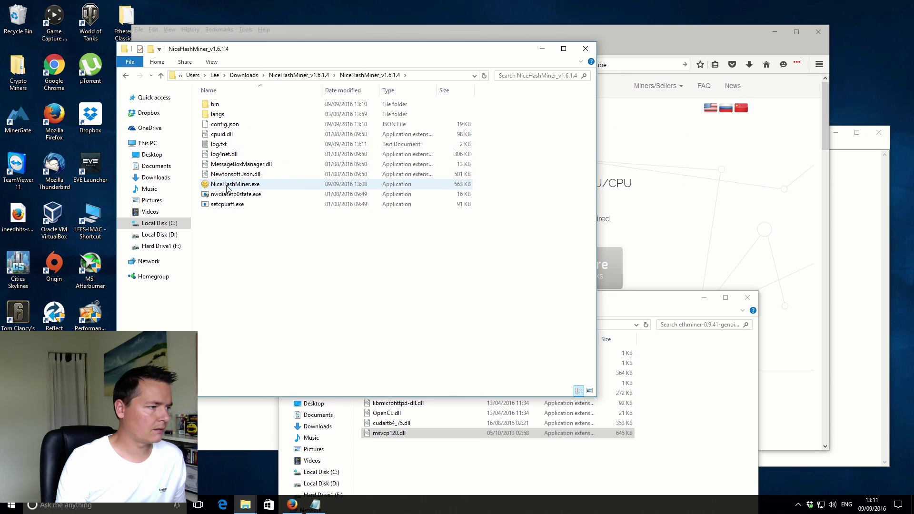
mouse_move(228, 186)
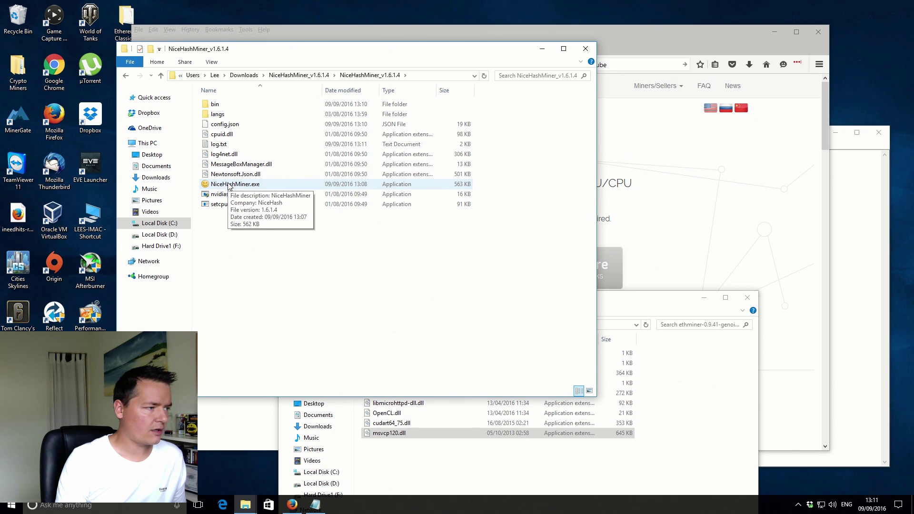
double_click(236, 184)
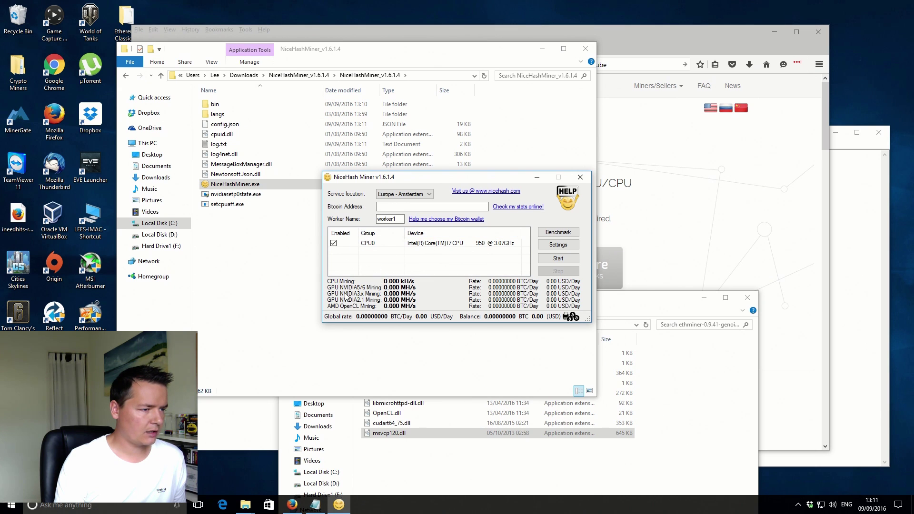
click(722, 382)
click(748, 297)
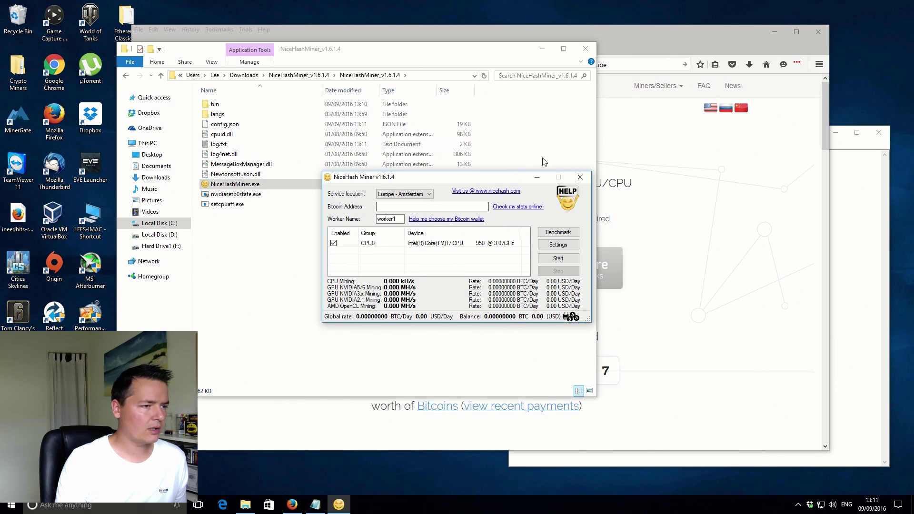
- Arrange the miner beside the wallet note and keep Europe - Amsterdam as the service location
click(772, 32)
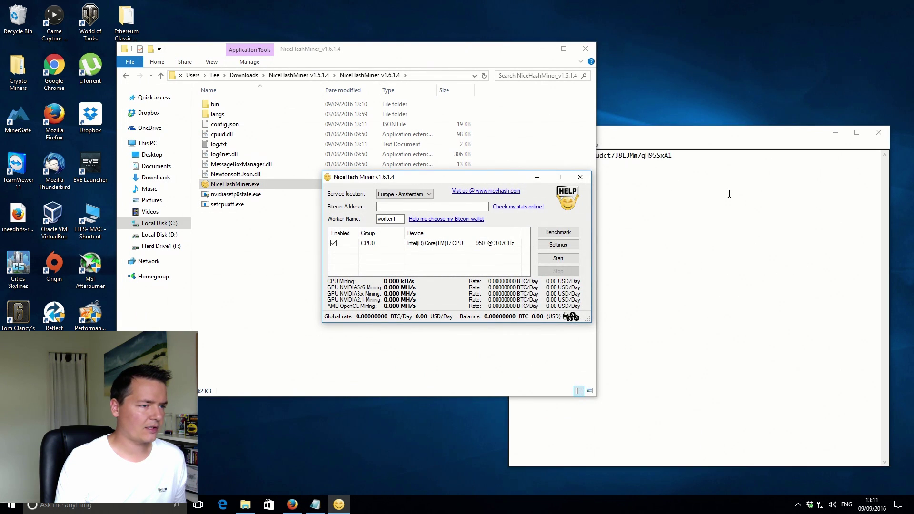
click(315, 504)
click(454, 186)
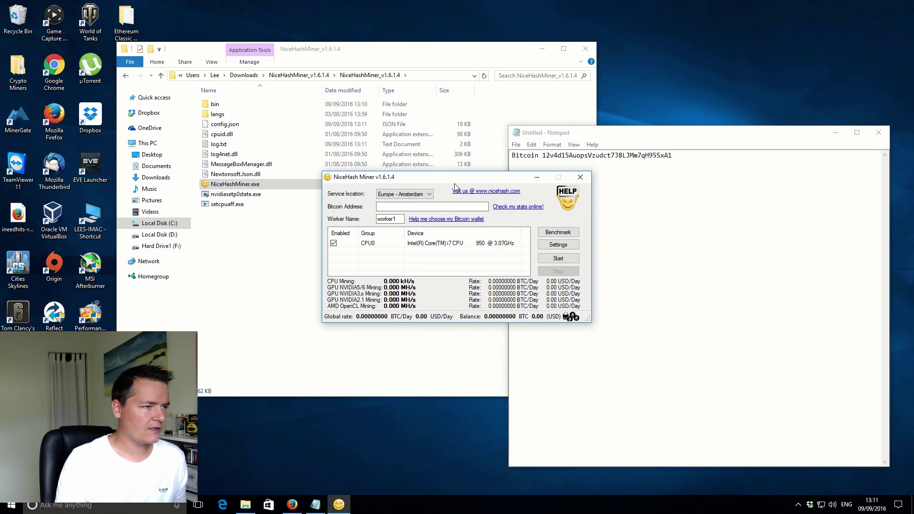
click(542, 49)
drag(458, 182, 360, 128)
click(631, 255)
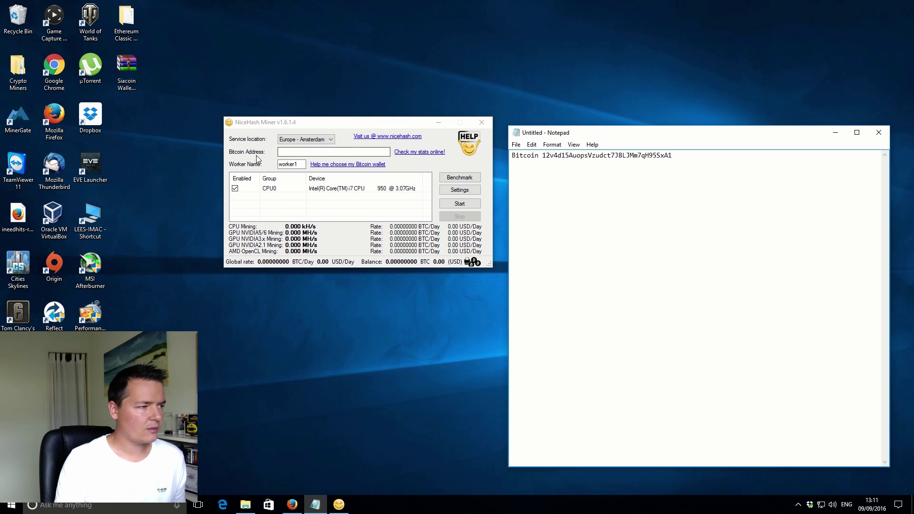
click(316, 139)
click(309, 148)
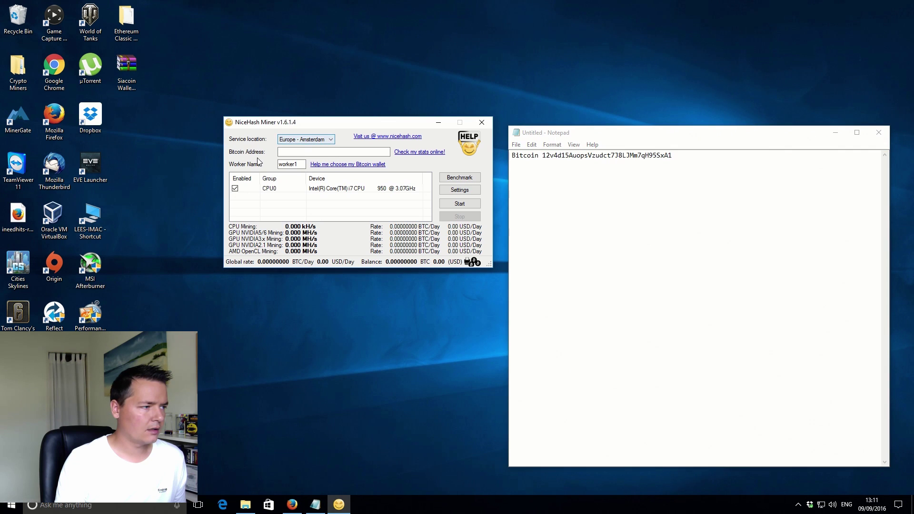
- Paste the Bitcoin wallet address from the note and set the worker name to worker10
click(626, 186)
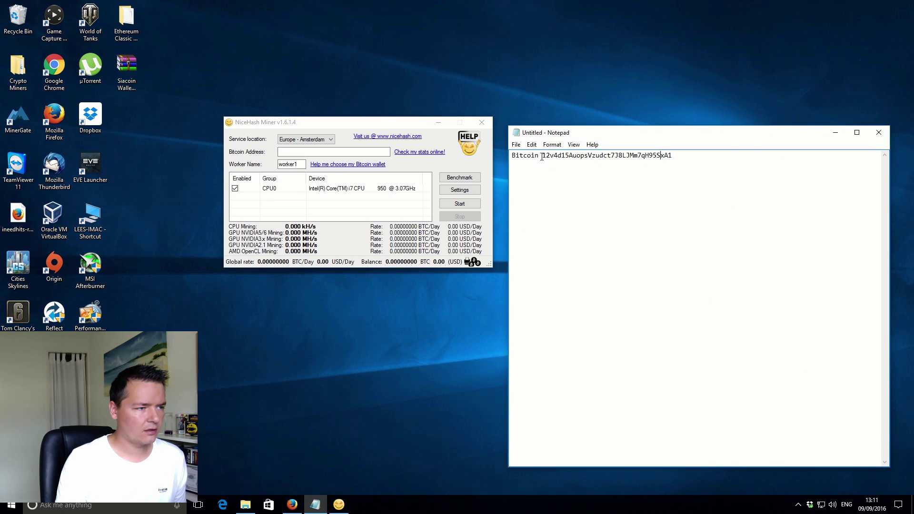
drag(542, 157, 680, 151)
key(ctrl+c)
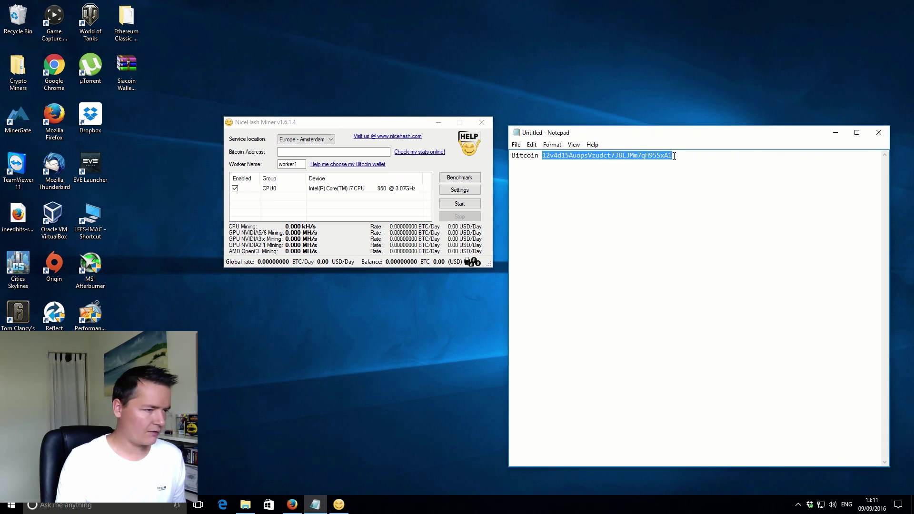
click(328, 151)
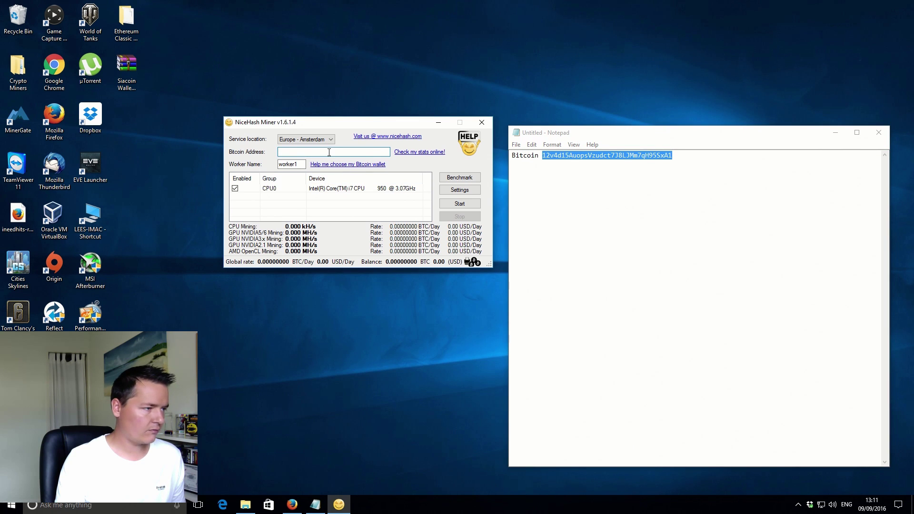
key(ctrl+v)
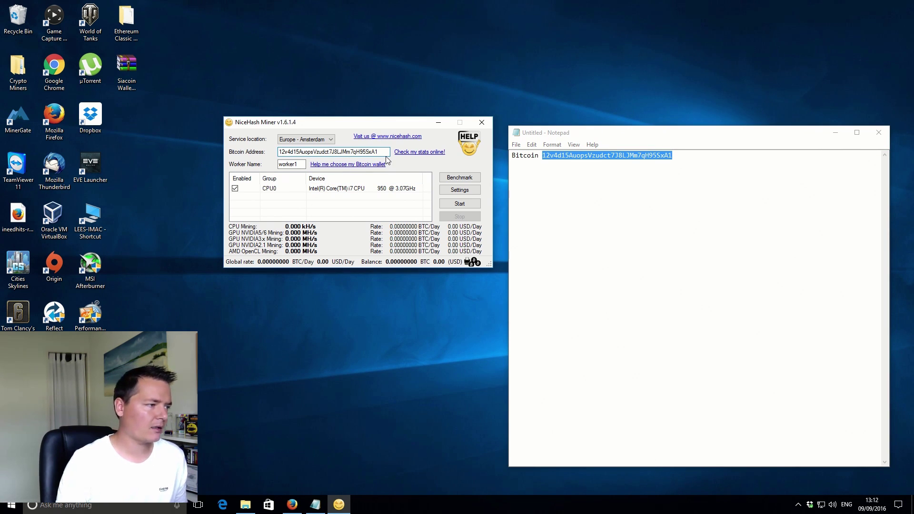
click(298, 165)
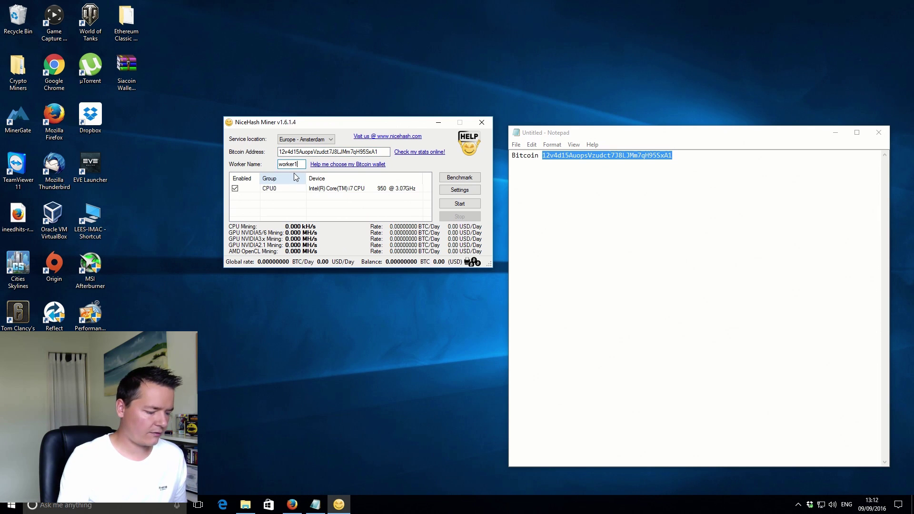
text(10)
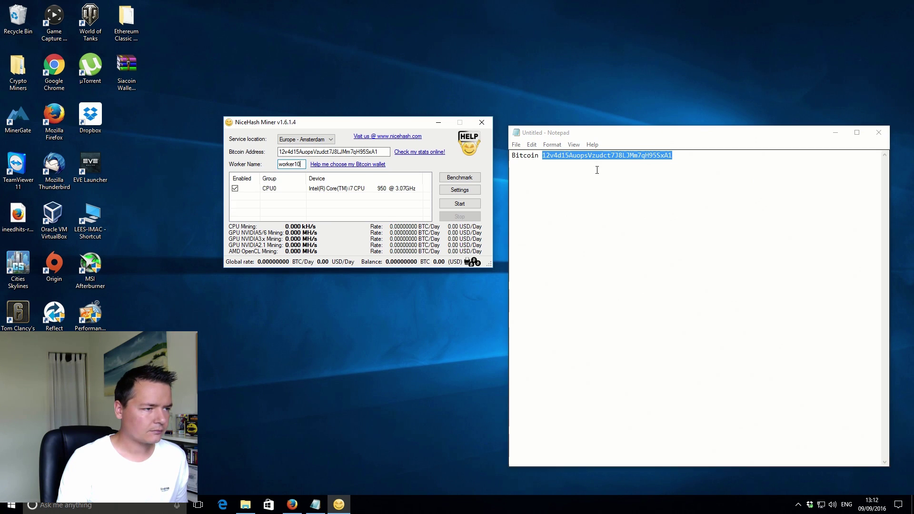
click(618, 180)
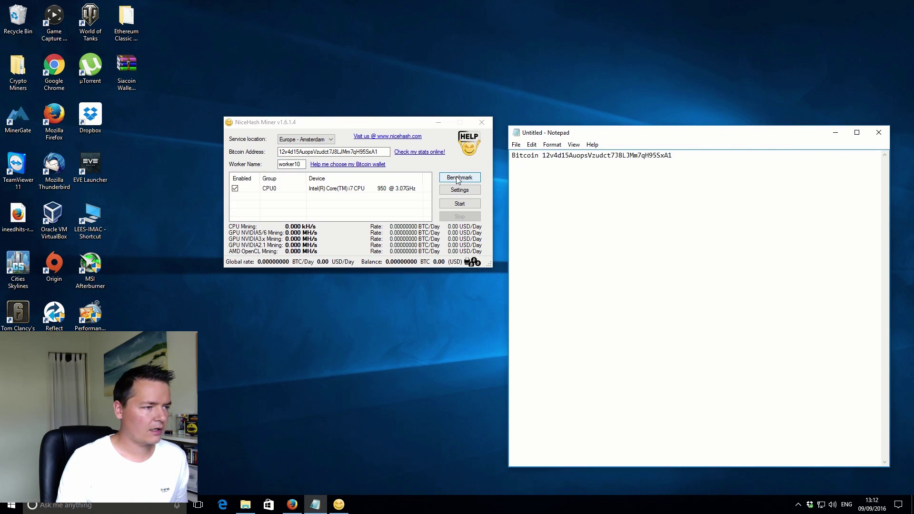
- Open the Benchmark window to inspect the algorithm list, moving it clear of the miner
click(455, 178)
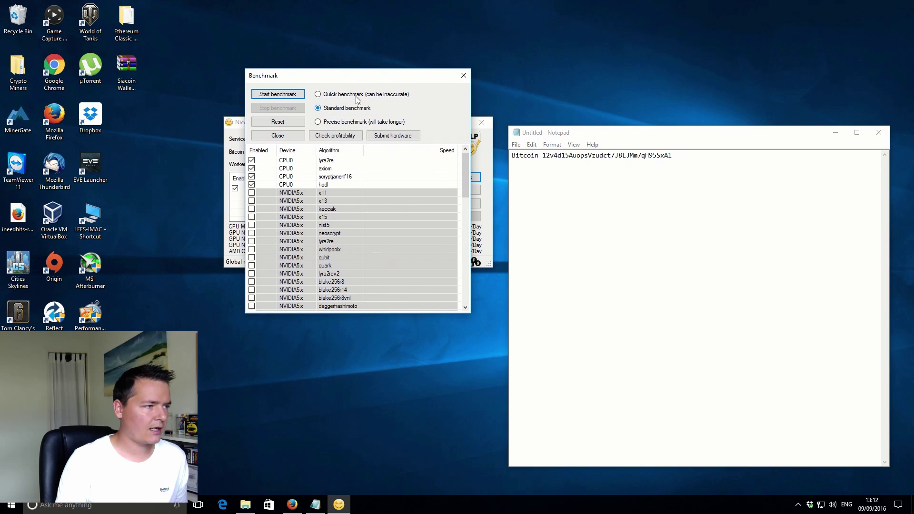
drag(356, 77, 645, 71)
click(835, 133)
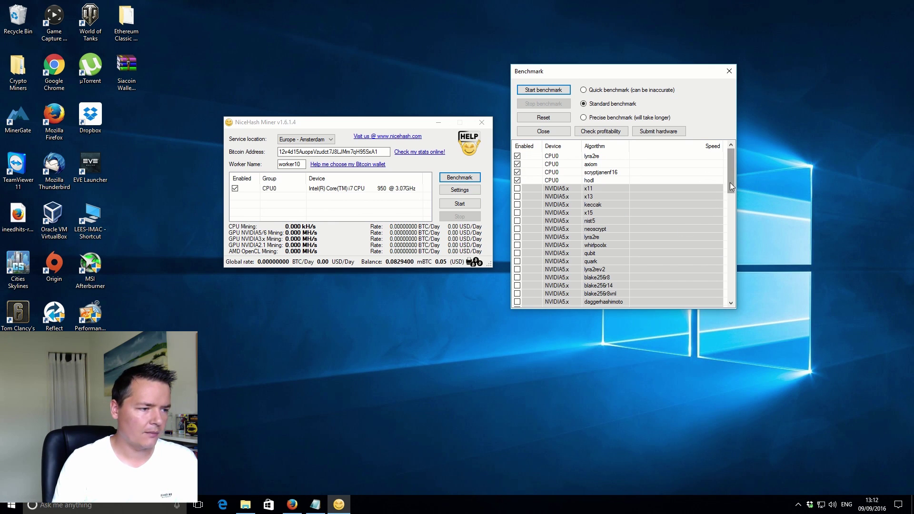
mouse_move(731, 185)
mouse_down()
mouse_move(731, 292)
mouse_move(732, 178)
mouse_up()
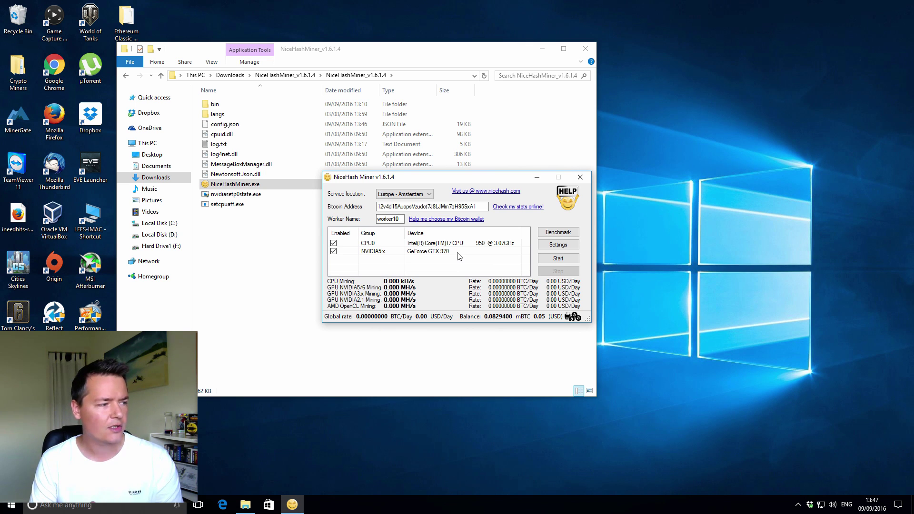
- Go up to Downloads and select the 368.81-desktop-win10-64bit-international-whql.exe driver installer
click(162, 76)
click(162, 77)
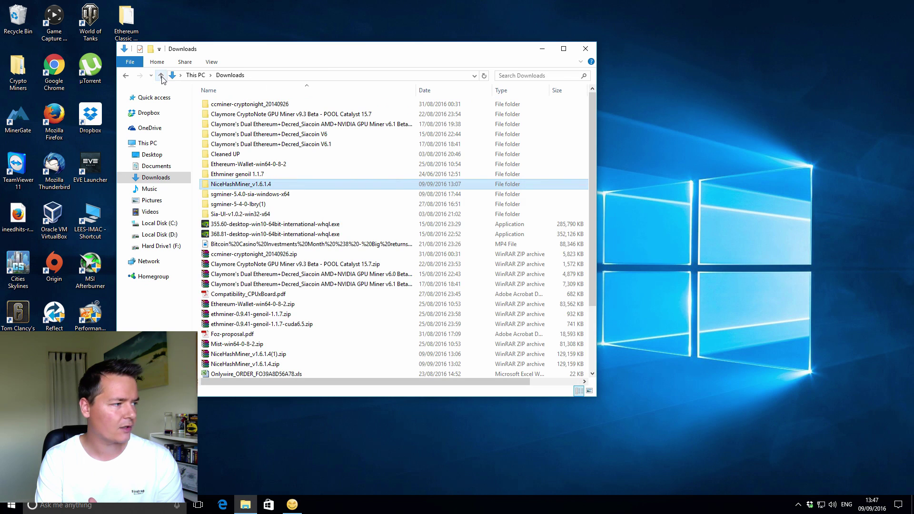
click(289, 235)
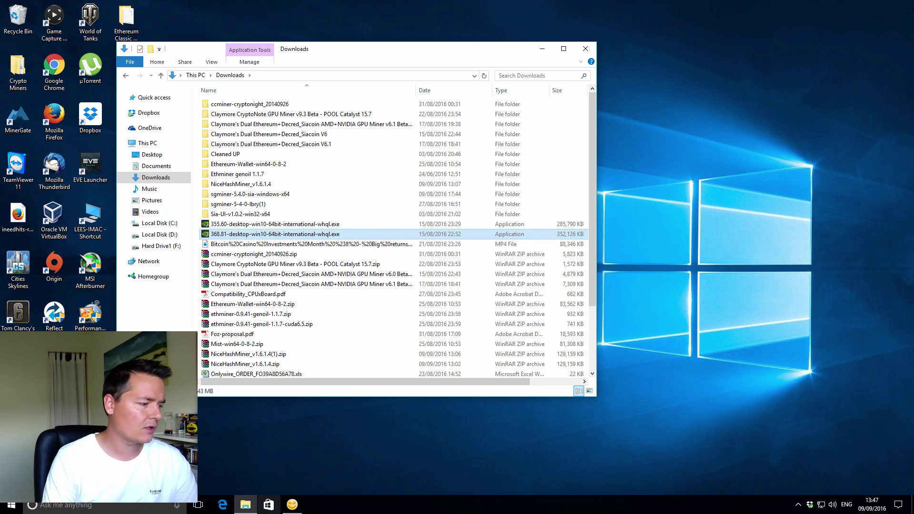
click(292, 505)
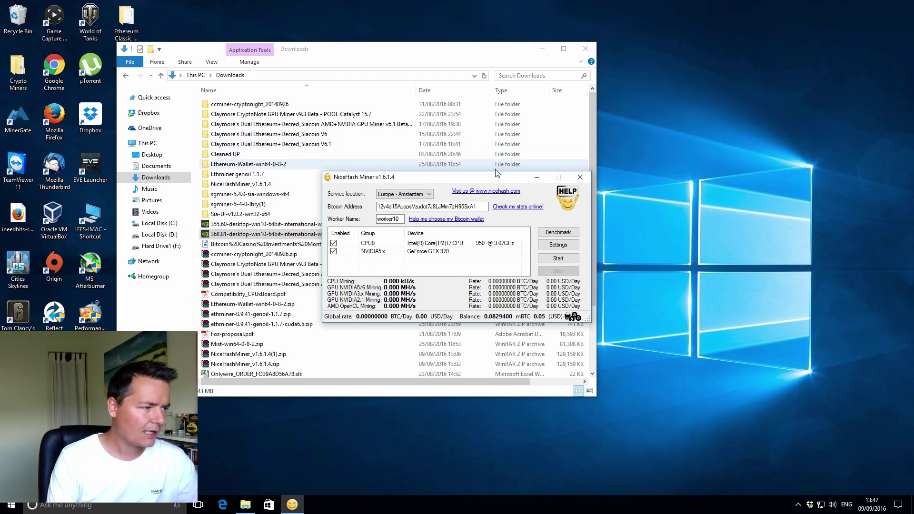
- Check the CPU0 and GeForce GTX 970 entries, minimize Explorer, and move the miner window up
click(473, 244)
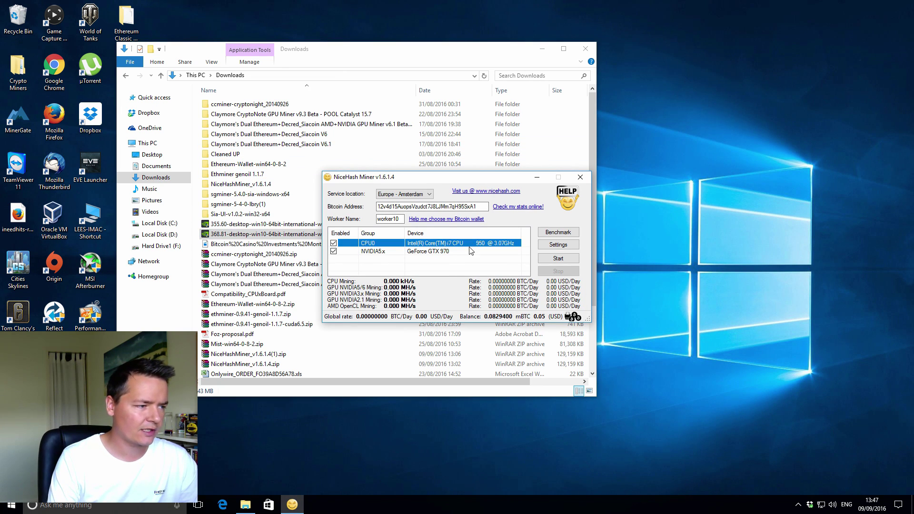
click(473, 253)
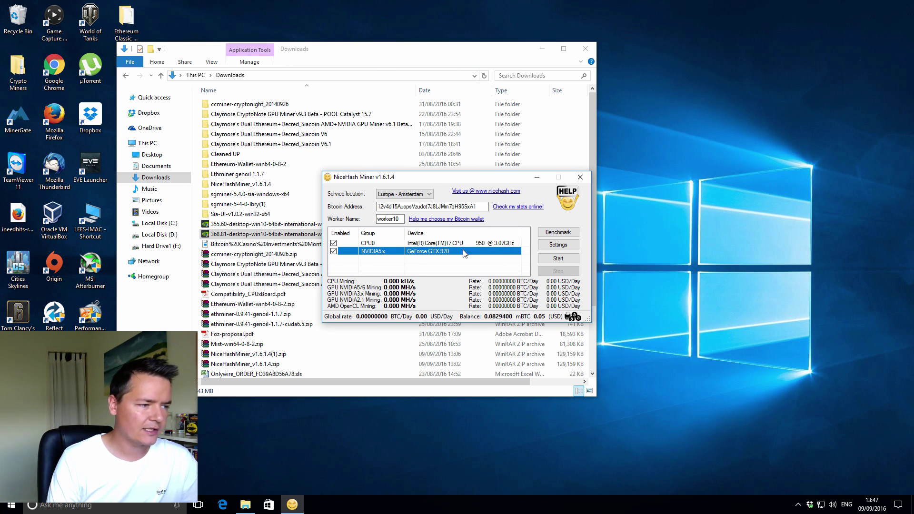
click(542, 49)
drag(514, 177, 522, 103)
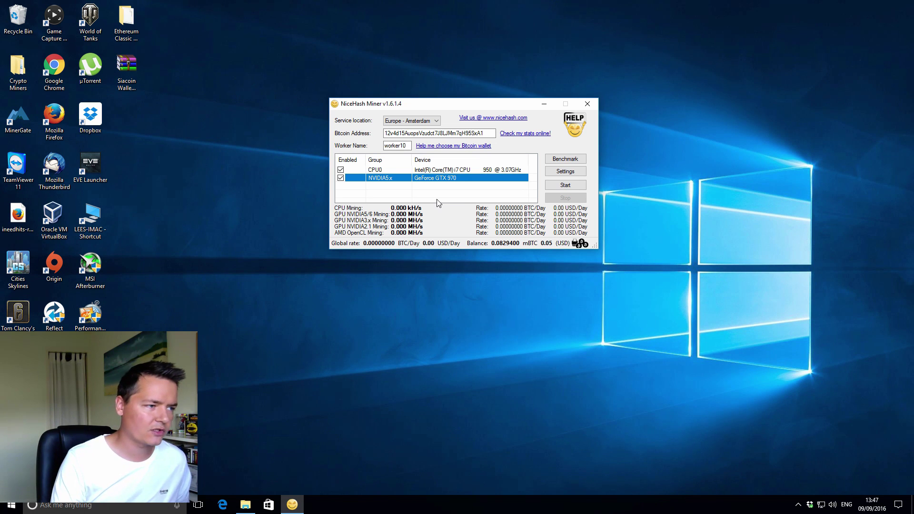
click(573, 162)
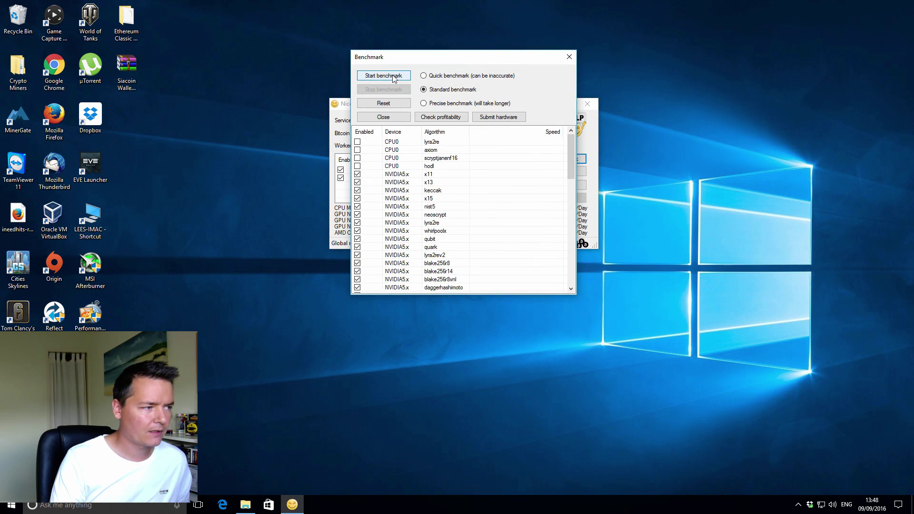
mouse_move(573, 165)
mouse_down()
mouse_move(572, 183)
mouse_move(572, 168)
mouse_up()
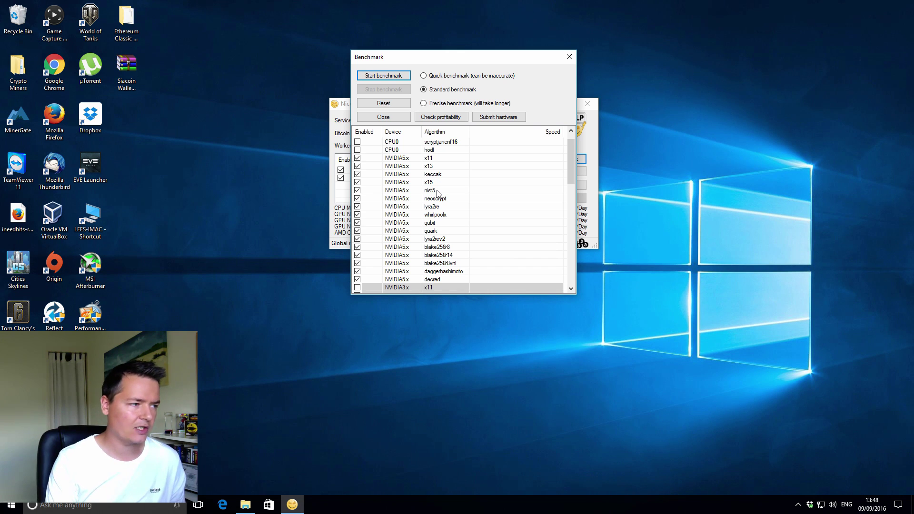
drag(569, 169, 571, 162)
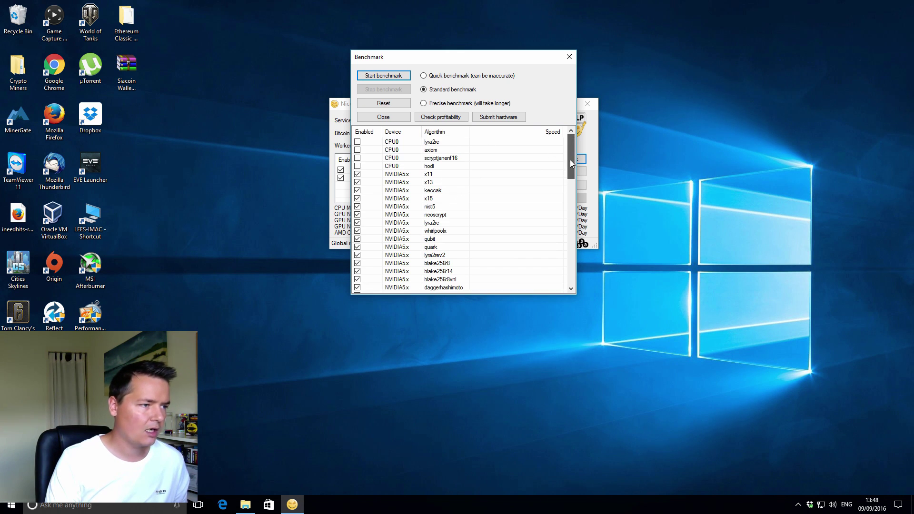
click(357, 141)
click(356, 149)
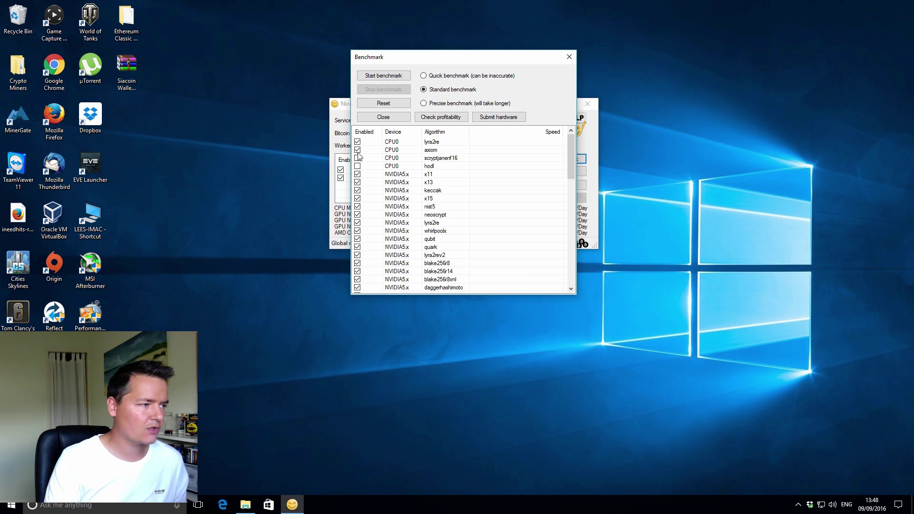
click(357, 158)
click(357, 165)
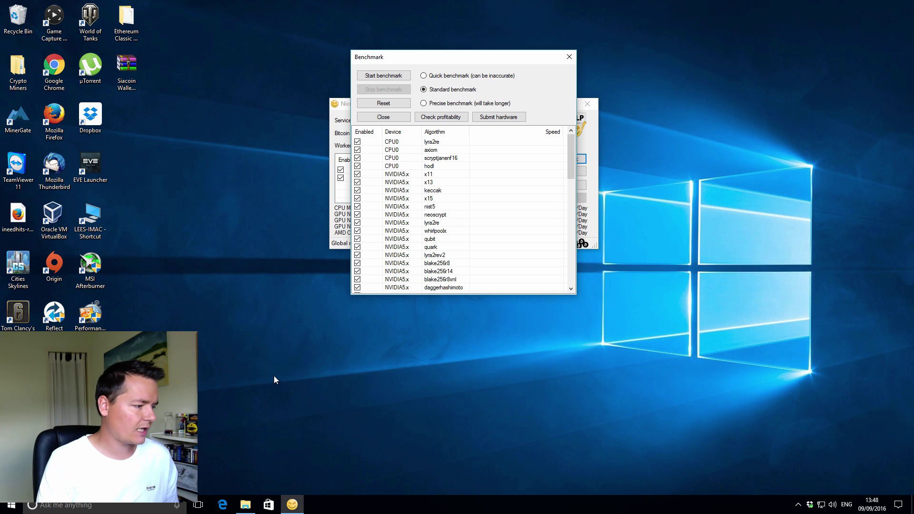
click(91, 266)
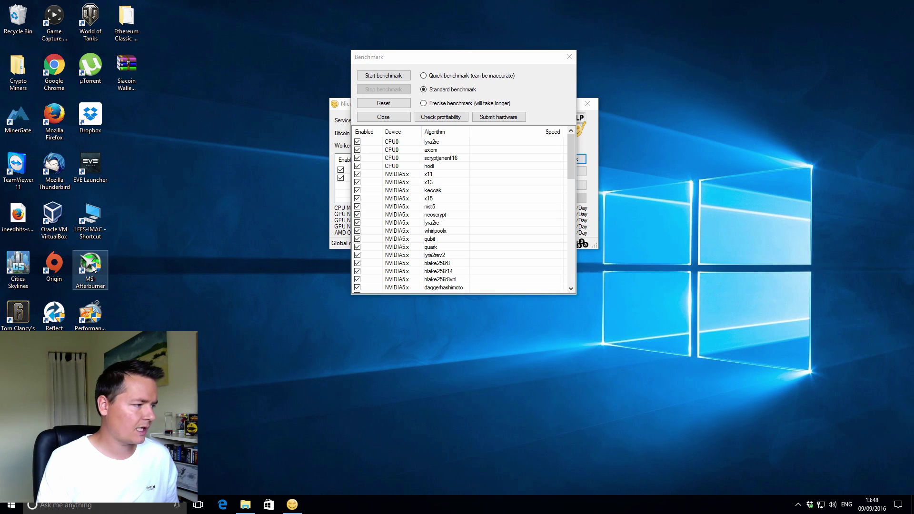
click(245, 504)
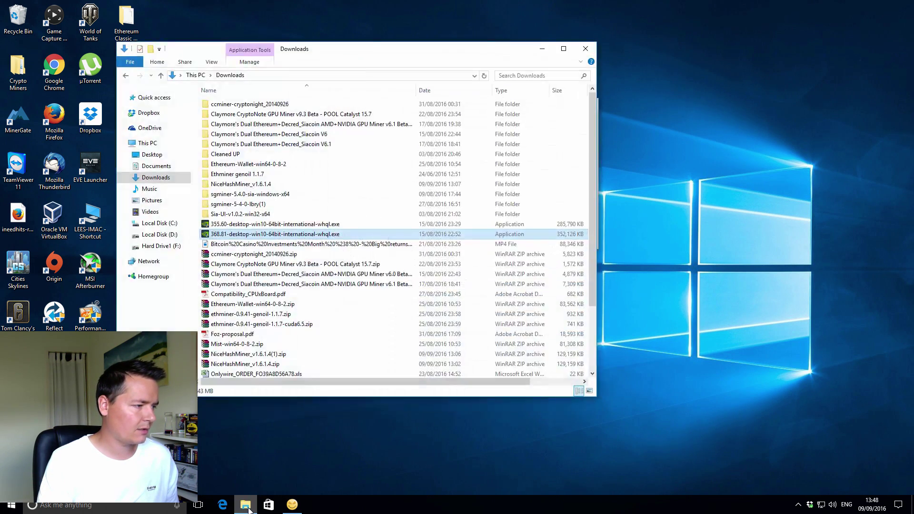
click(585, 48)
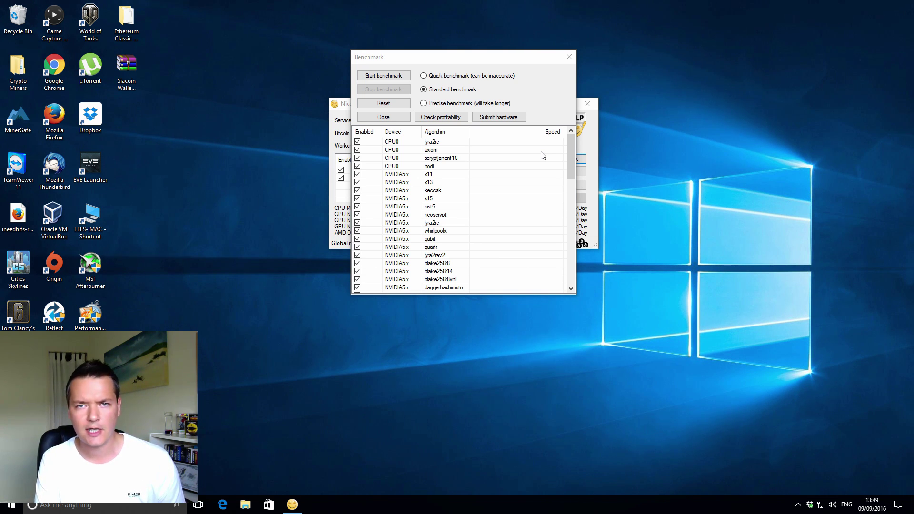
- Benchmark all CPU and GTX 970 algorithms, review the x11, x13 and keccak speeds, then close the results
click(386, 76)
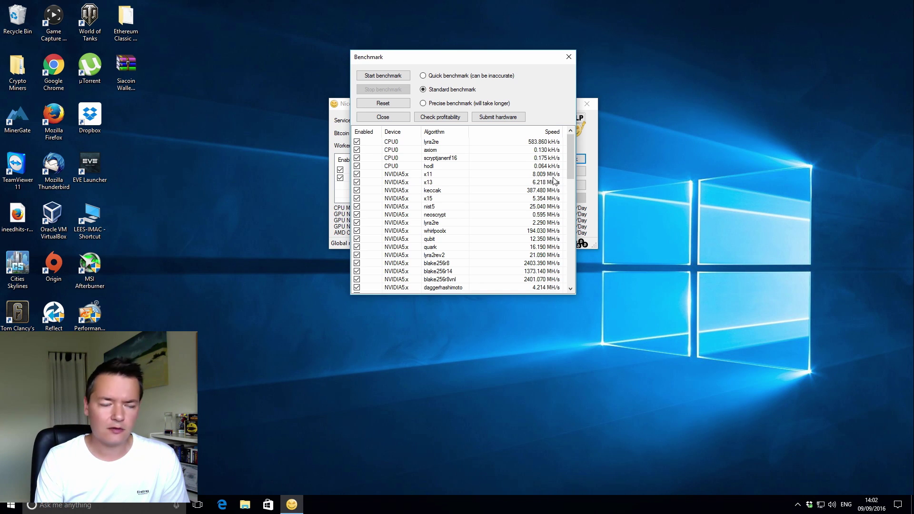
click(406, 175)
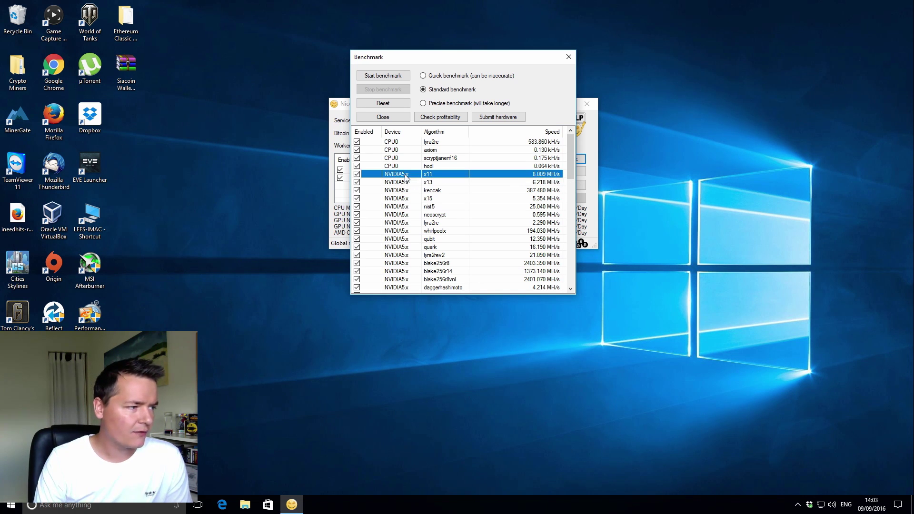
click(542, 182)
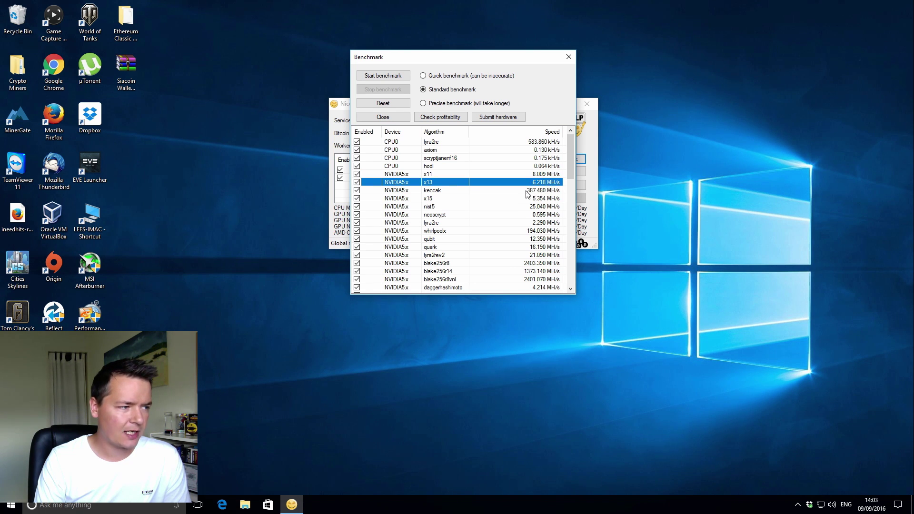
click(524, 192)
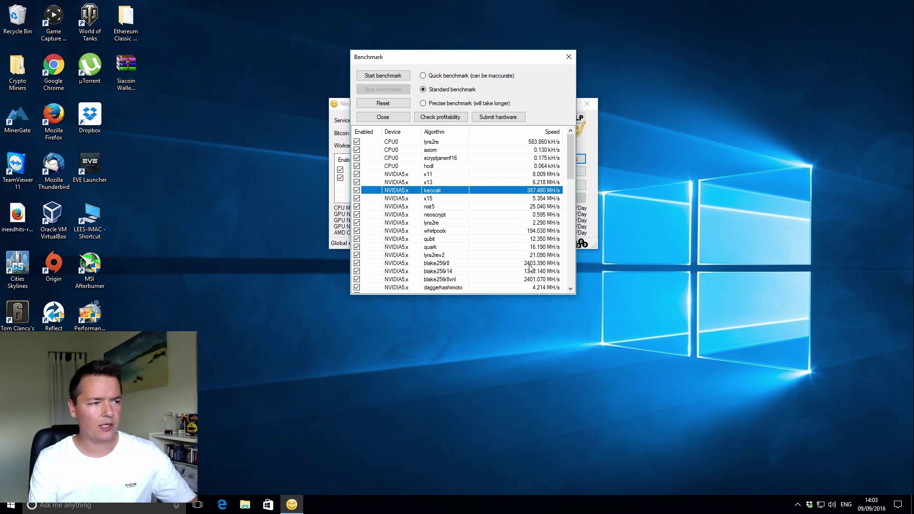
click(389, 120)
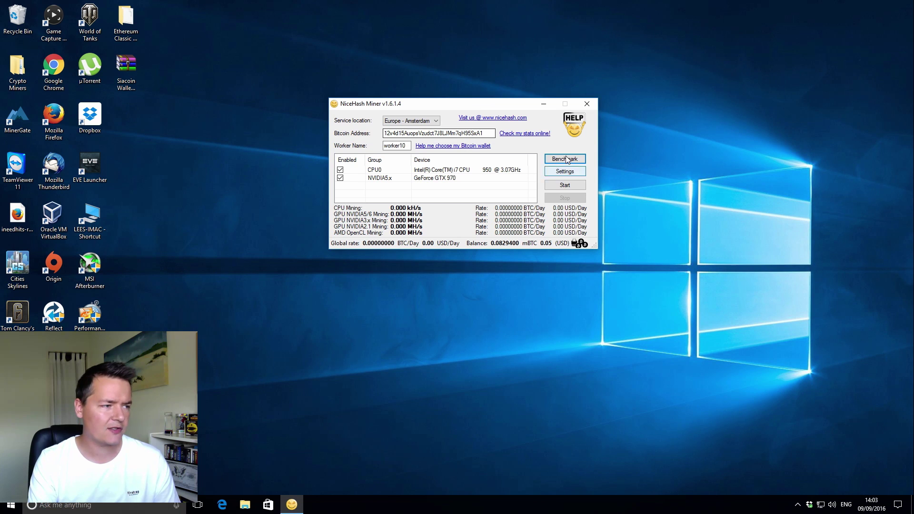
- Dismiss the invalid worker name error on Start and retype the worker name as worker10
click(563, 185)
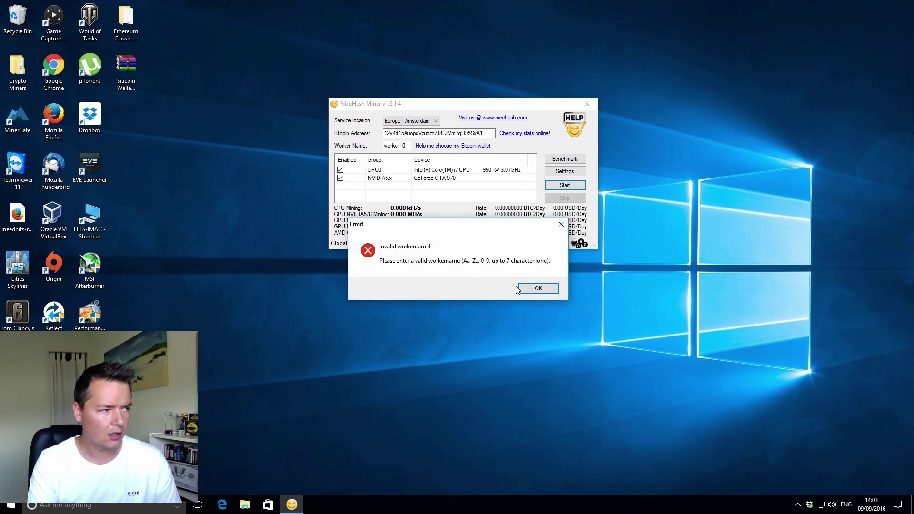
click(540, 289)
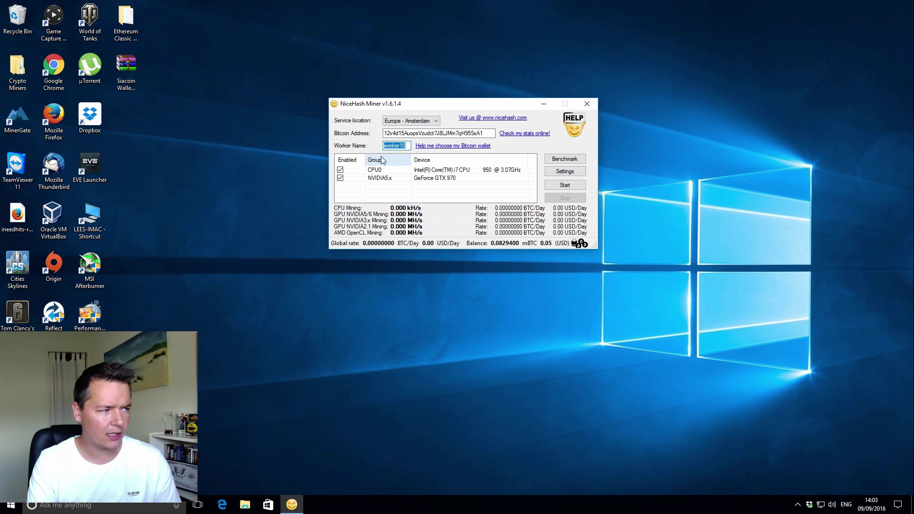
click(406, 146)
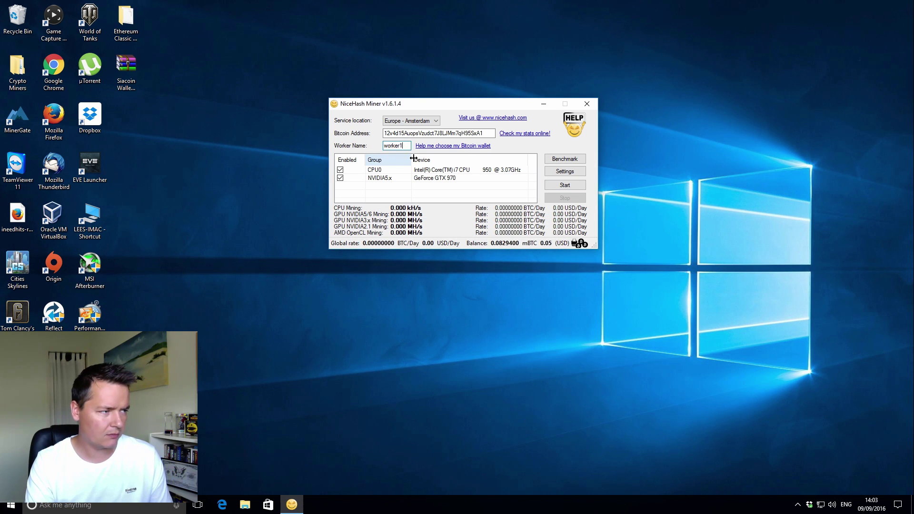
key(BackSpace)
key(BackSpace)
key(BackSpace)
key(BackSpace)
key(BackSpace)
key(BackSpace)
key(BackSpace)
text(worker10)
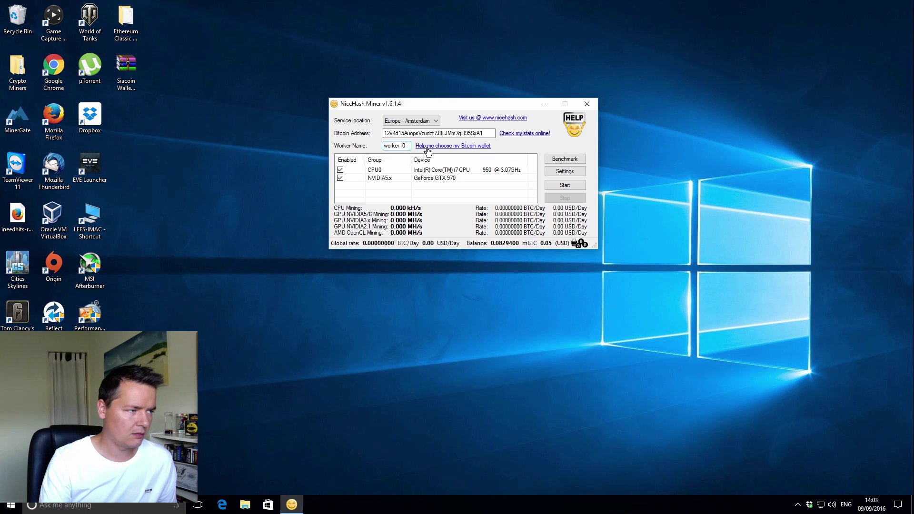
- After the error reappears, shorten the worker name from worker10 to wker10
click(568, 187)
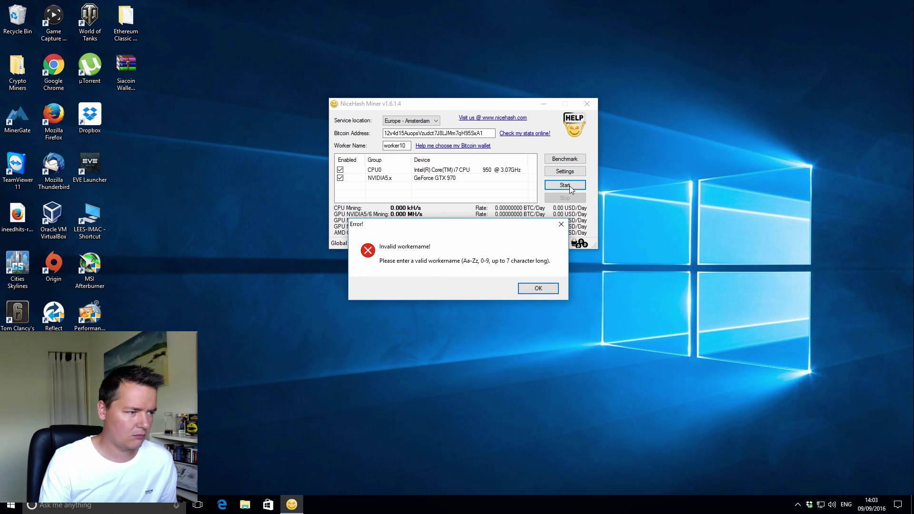
click(535, 295)
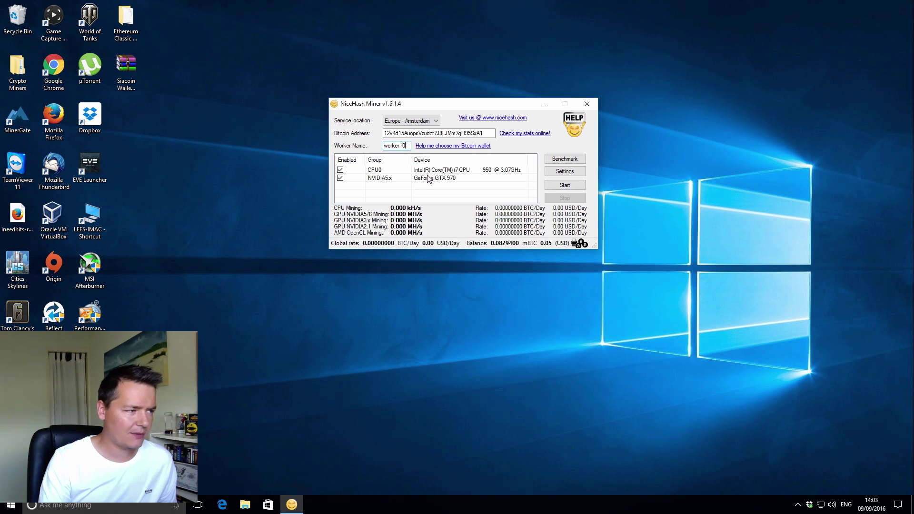
click(409, 146)
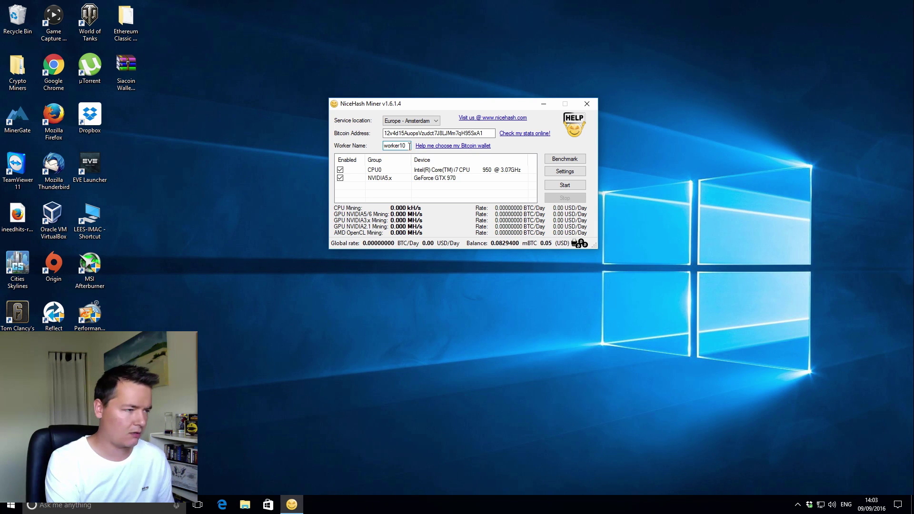
key(BackSpace)
key(BackSpace)
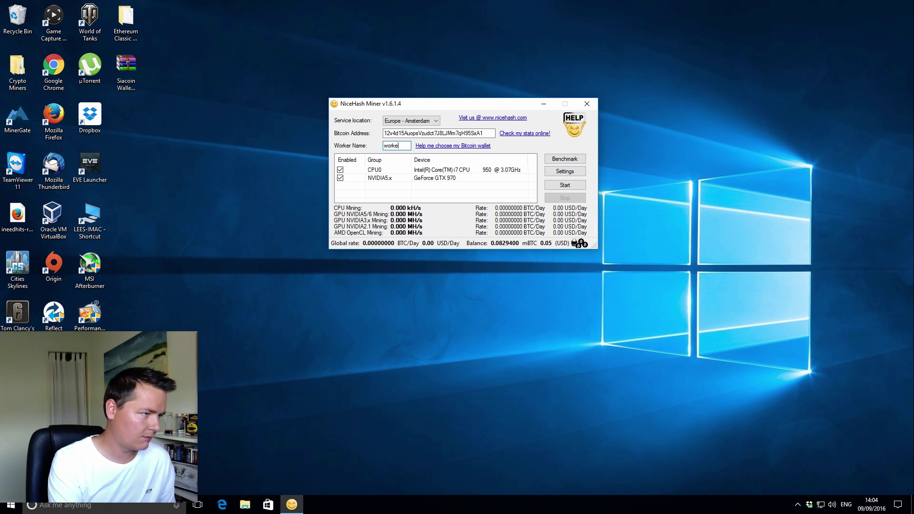
key(BackSpace)
key(BackSpace)
key(BackSpace)
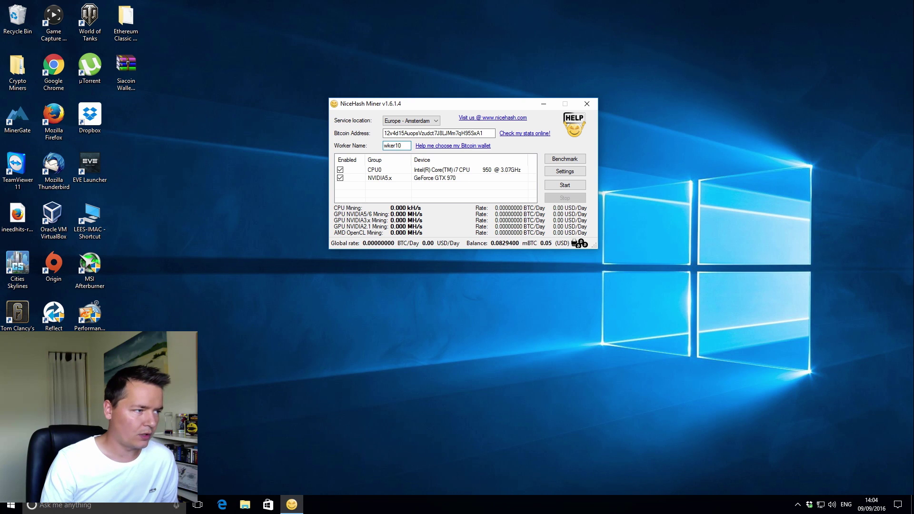
- Start mining and arrange the NiceHash Miner, cpuminer and ccminer windows side by side
click(565, 187)
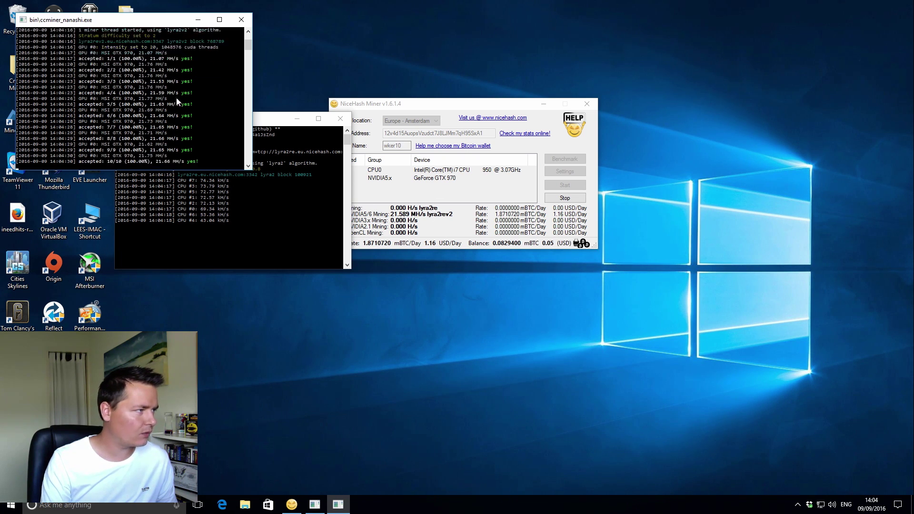
click(435, 107)
drag(436, 106, 478, 98)
drag(280, 124, 293, 189)
drag(162, 22, 277, 25)
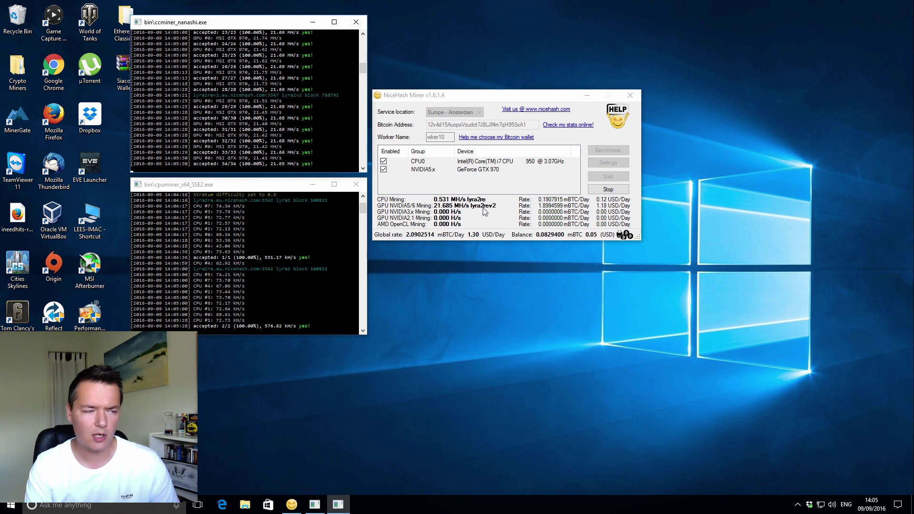
click(532, 128)
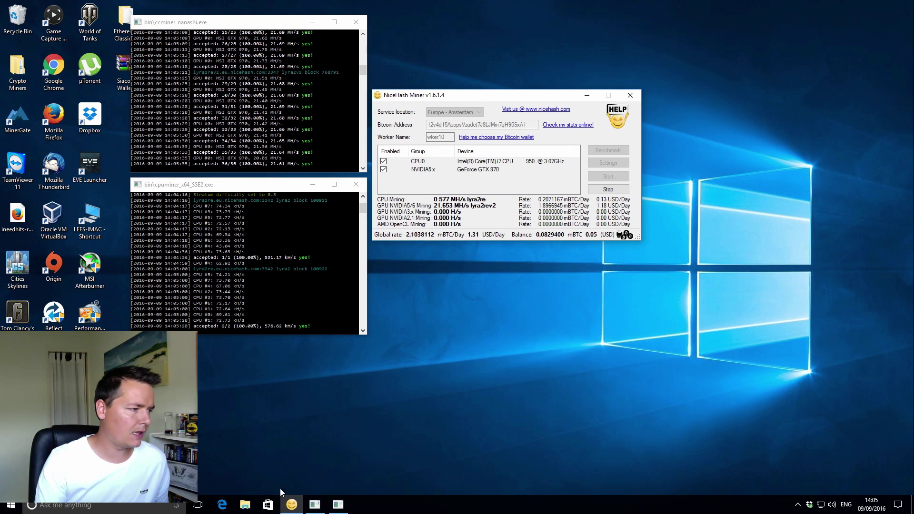
click(54, 116)
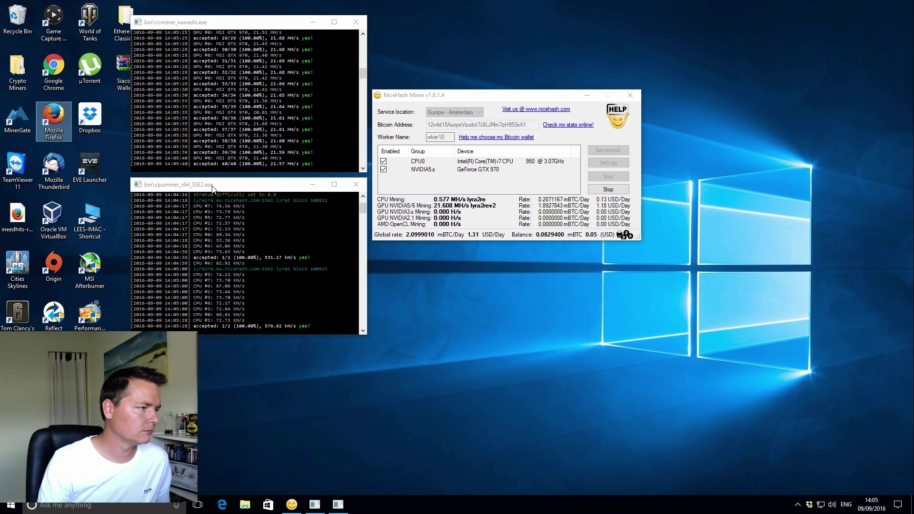
- Switch to Firefox and run a Google search for 'nicehash'
key(alt+Tab)
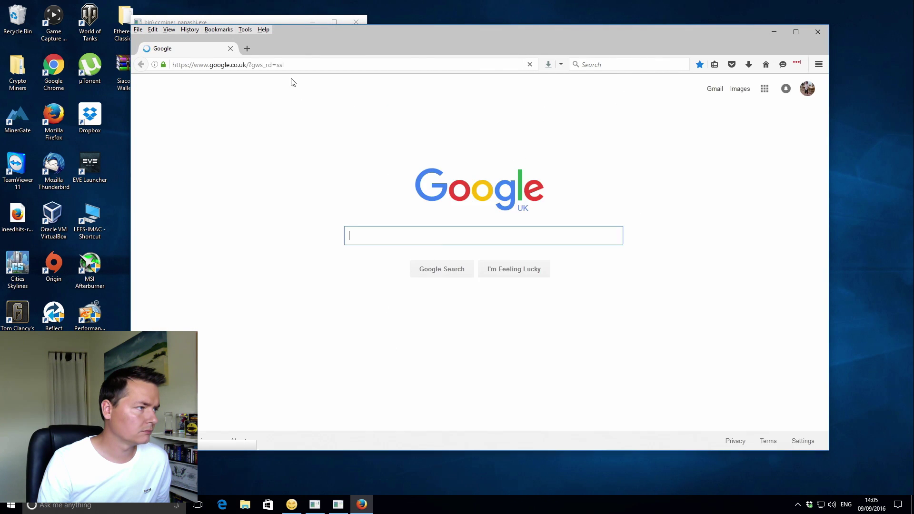
click(617, 65)
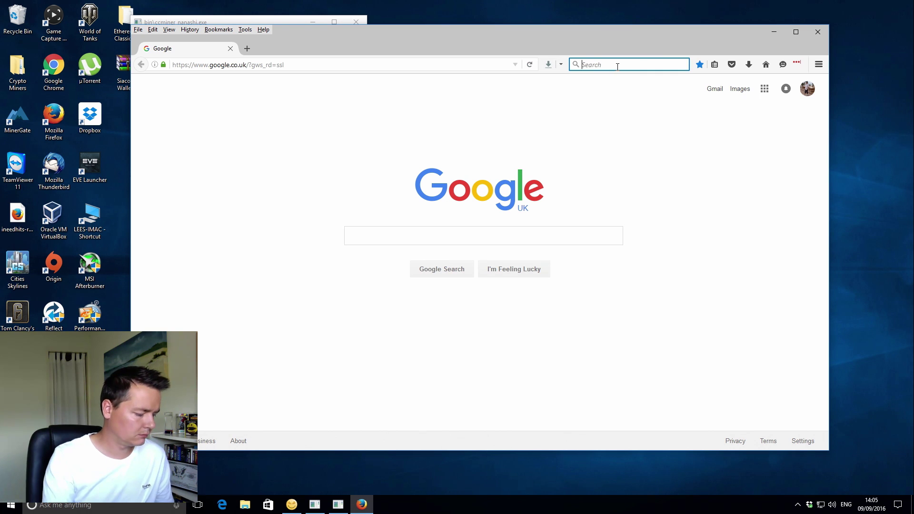
text(nicehash)
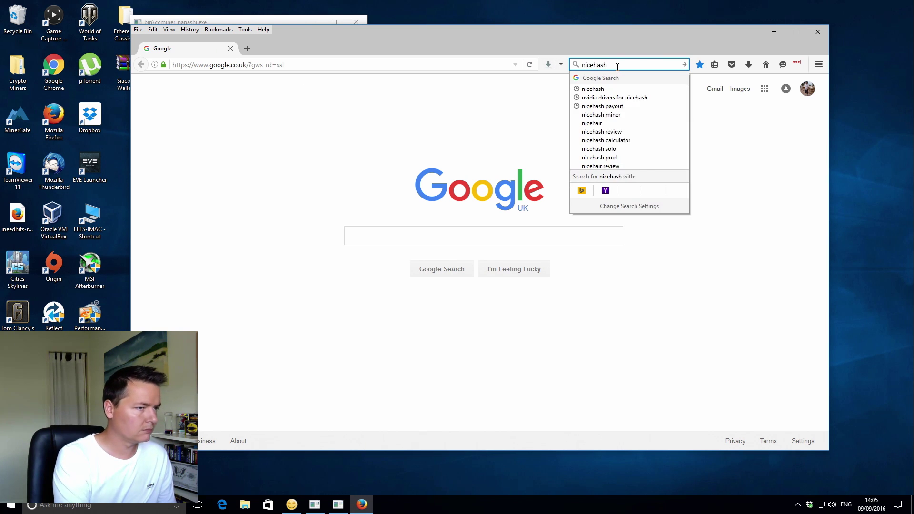
key(Return)
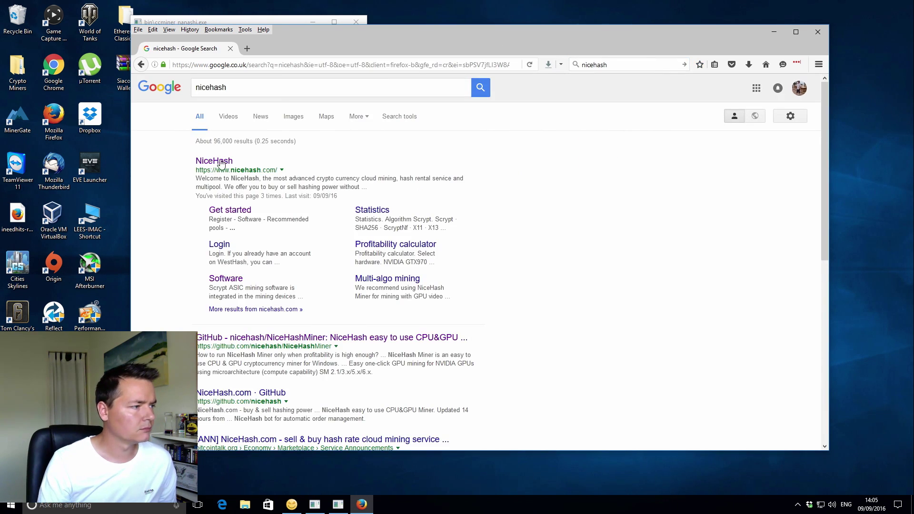
- On the NiceHash site, go to Miners/Sellers > My miner and find stats for the saved Bitcoin address
click(214, 161)
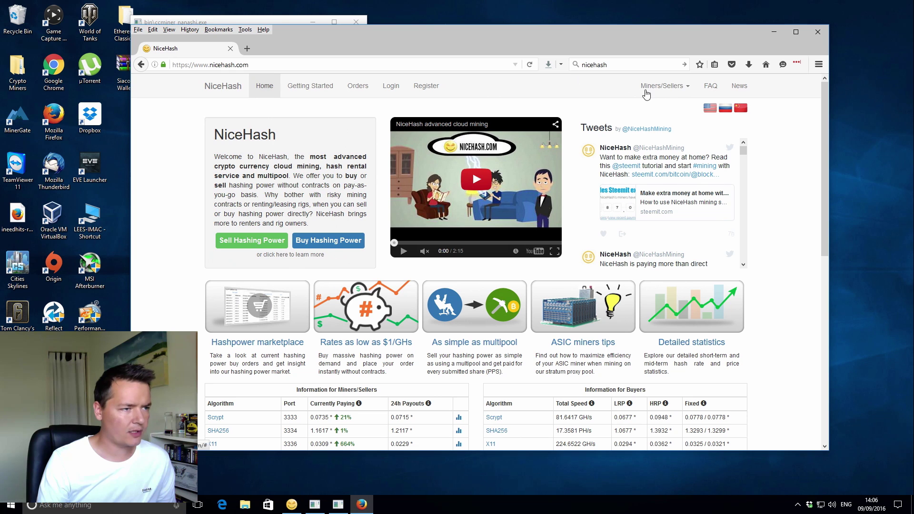
click(671, 90)
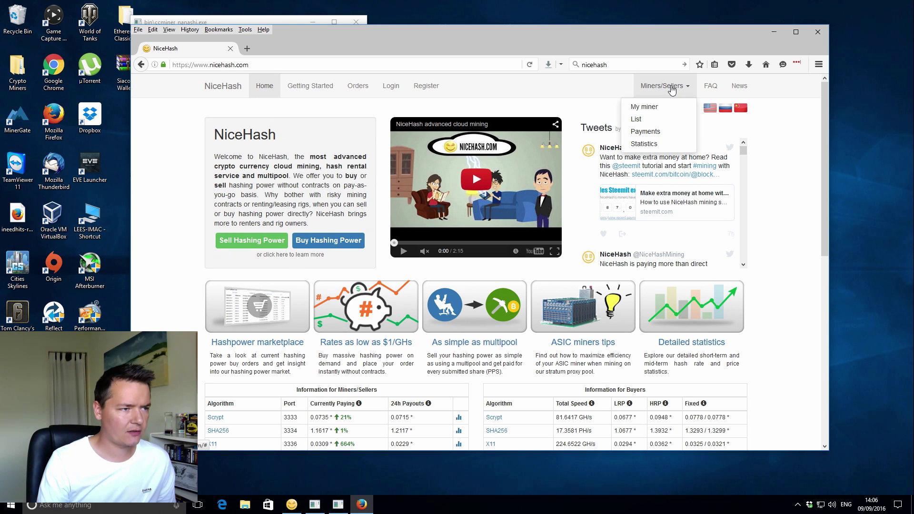
click(644, 105)
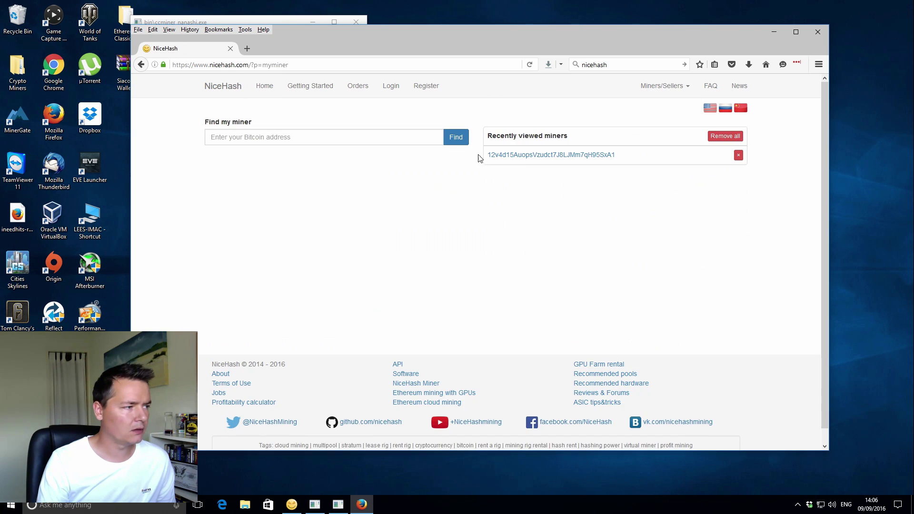
click(316, 136)
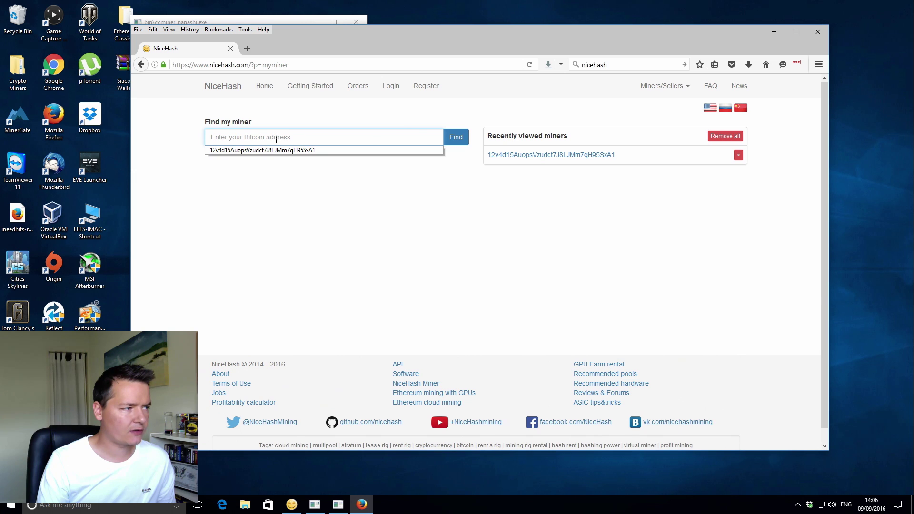
click(292, 150)
click(456, 141)
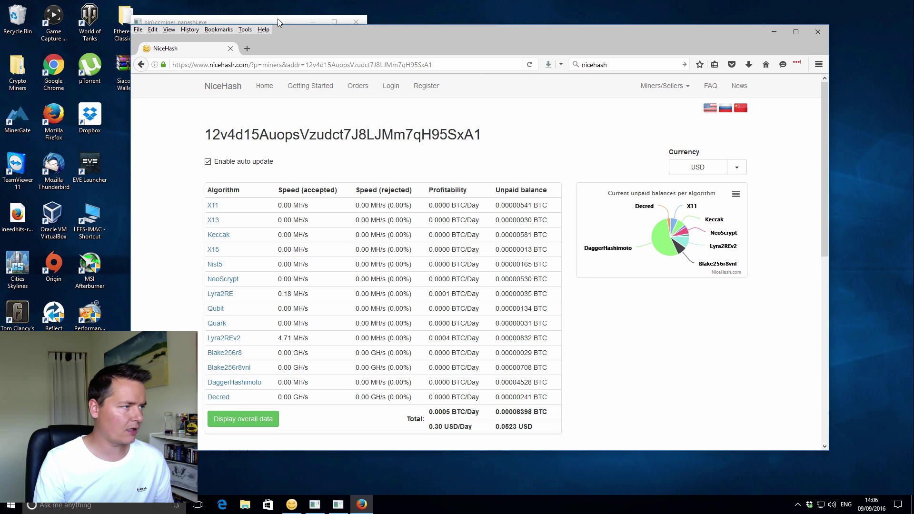
- Bring NiceHash Miner, showing 1.27 USD/Day, in front of the Firefox stats page
click(291, 504)
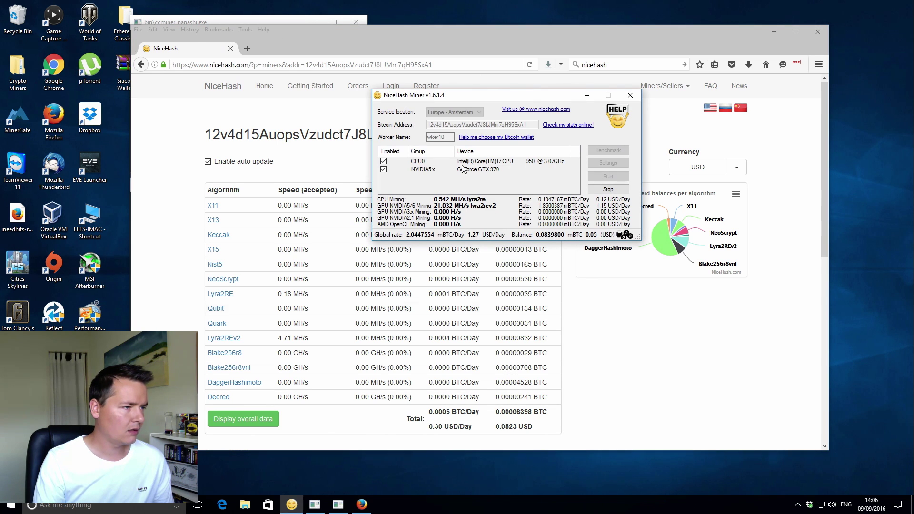